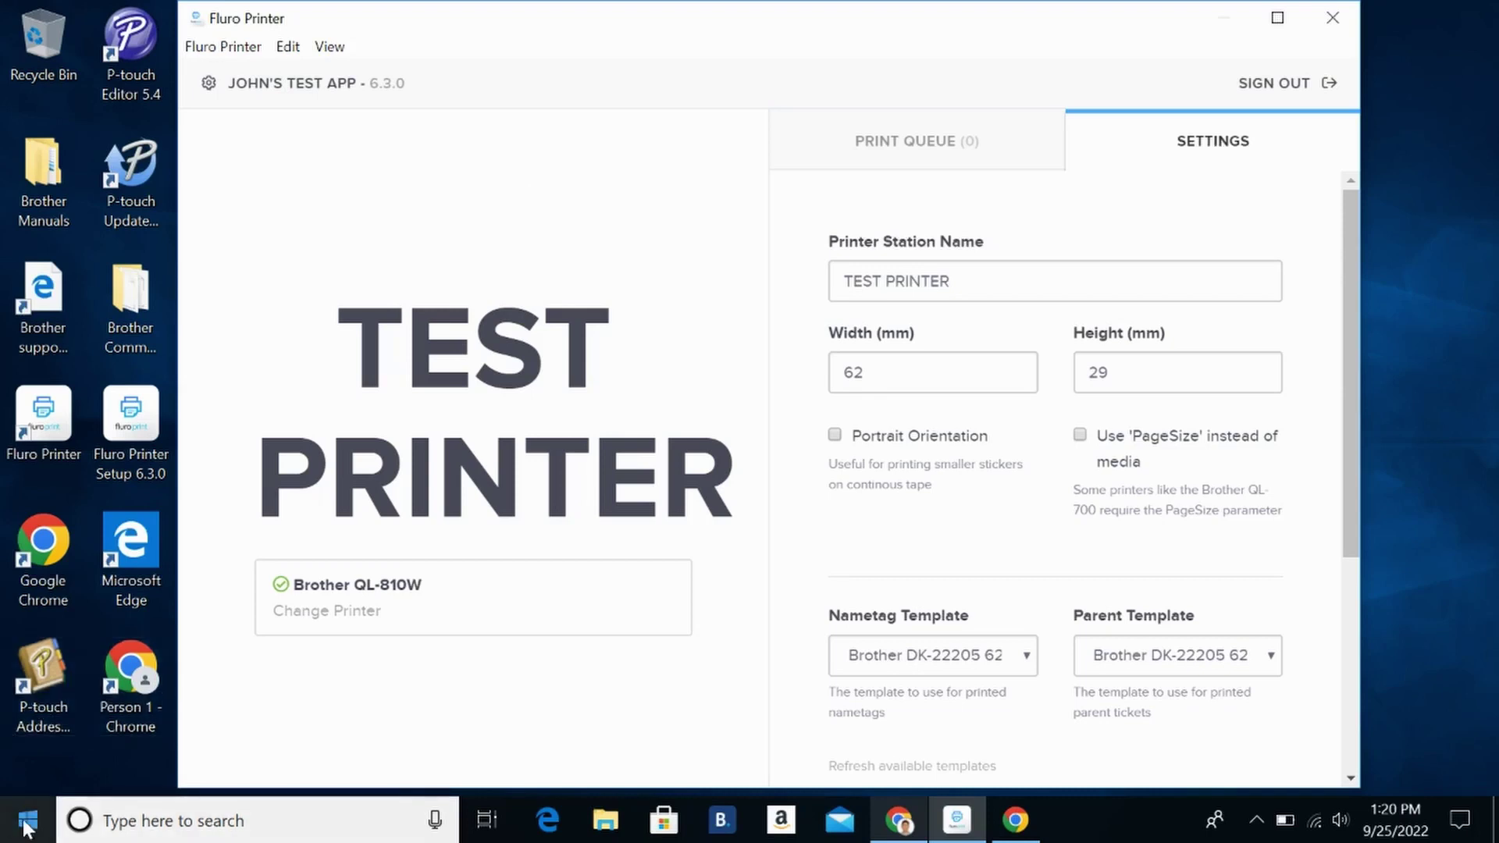
# Go to Settings' Printers & scanners and open the Brother QL-810W Properties dialog.
pyautogui.click(26, 826)
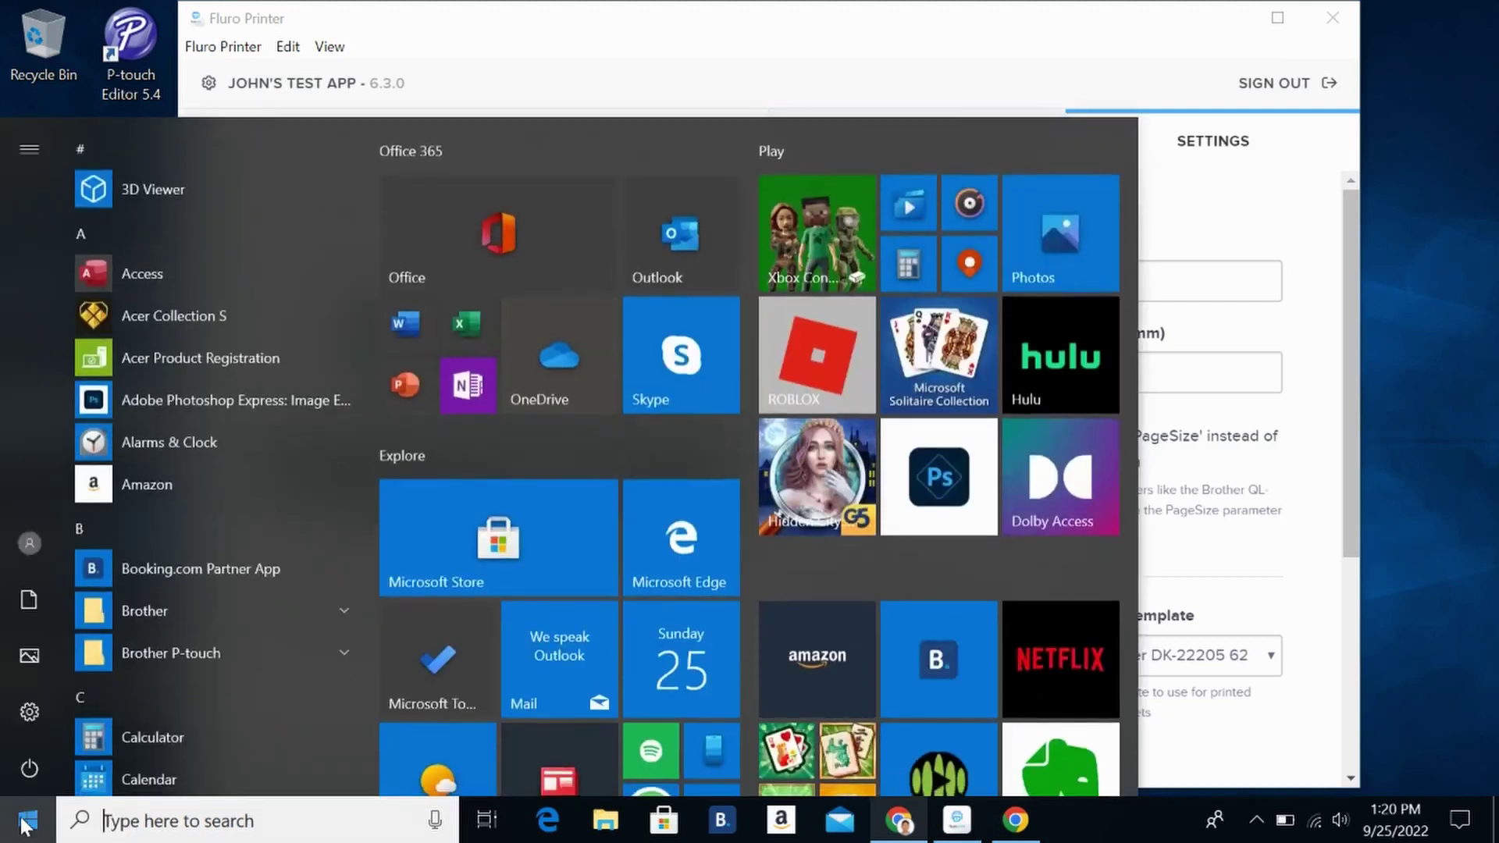
pyautogui.moveTo(30, 713)
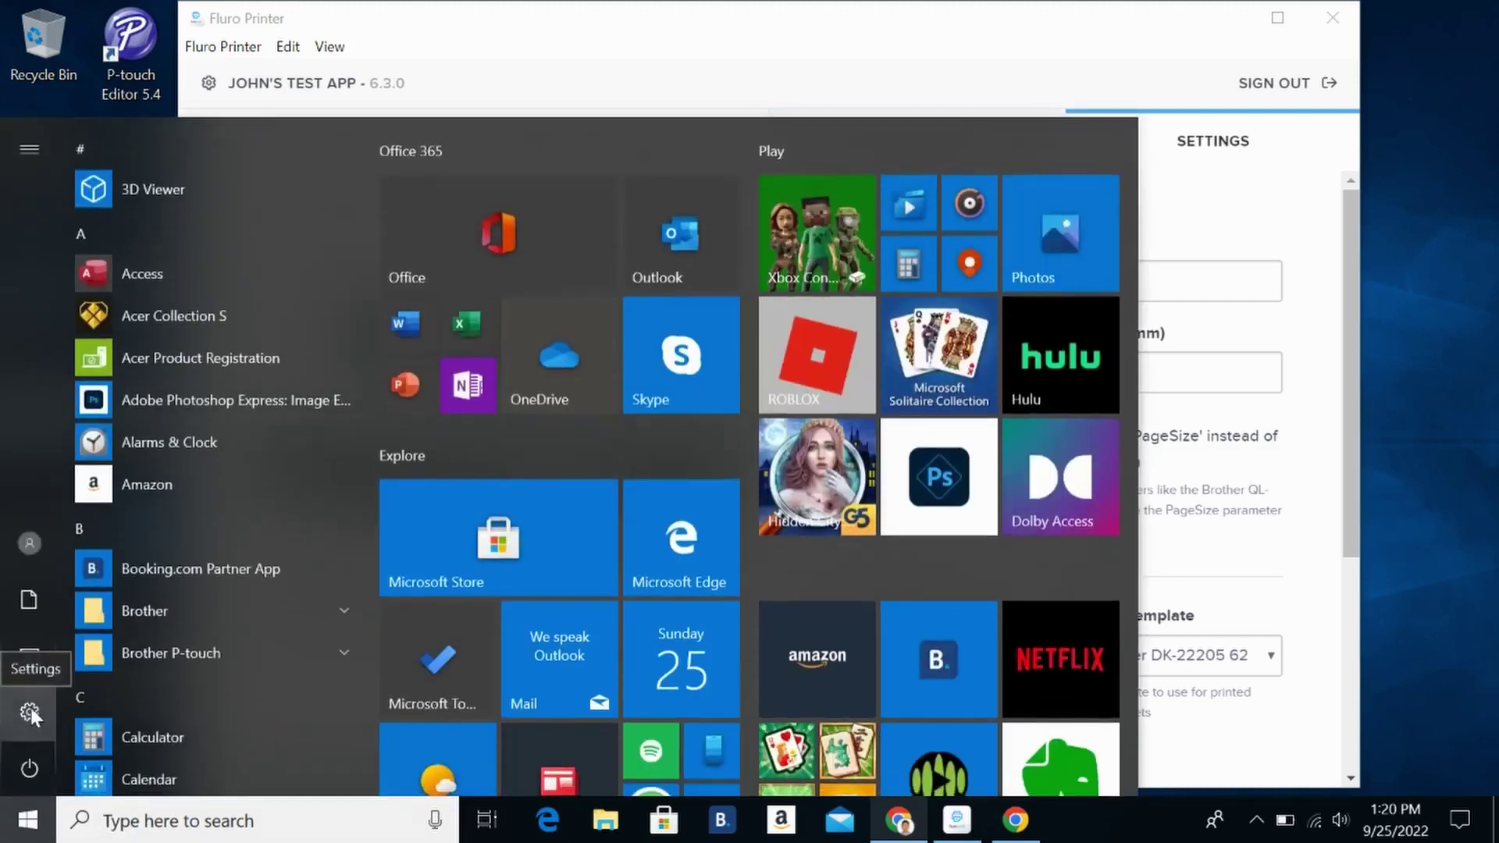
pyautogui.click(30, 709)
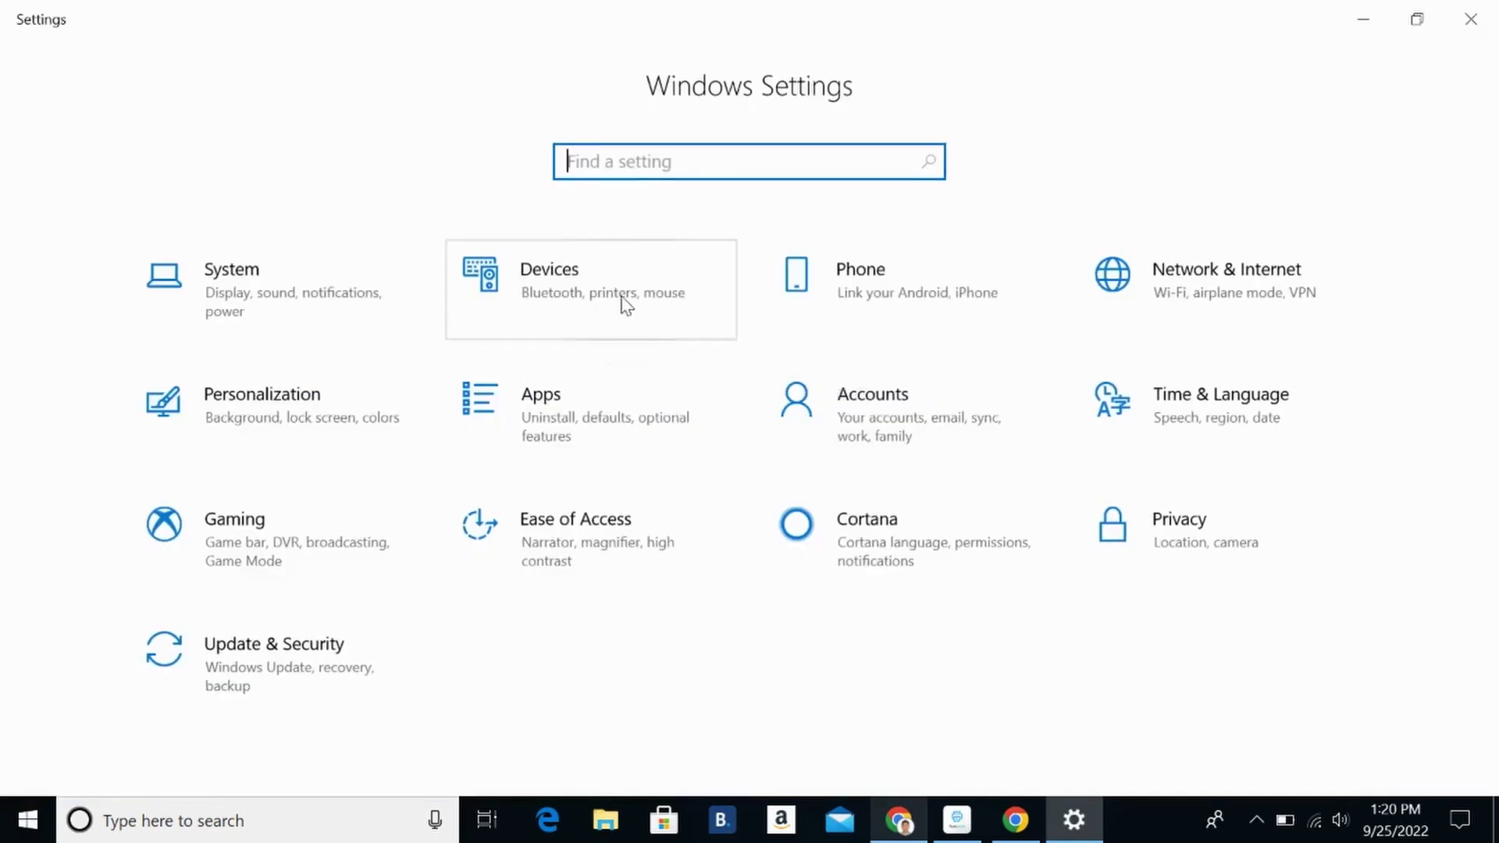
pyautogui.click(579, 277)
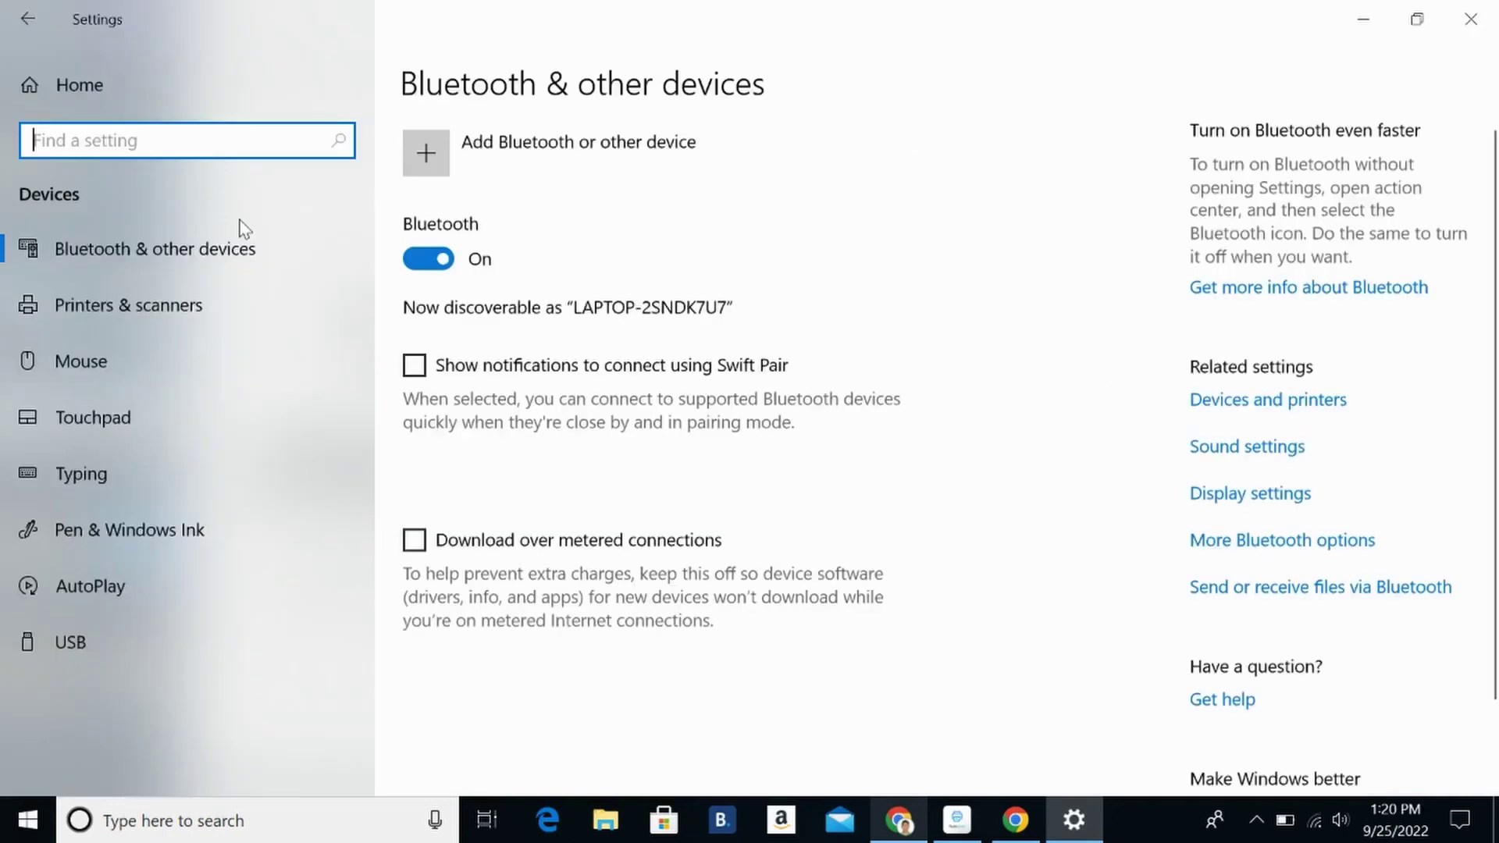
pyautogui.click(116, 313)
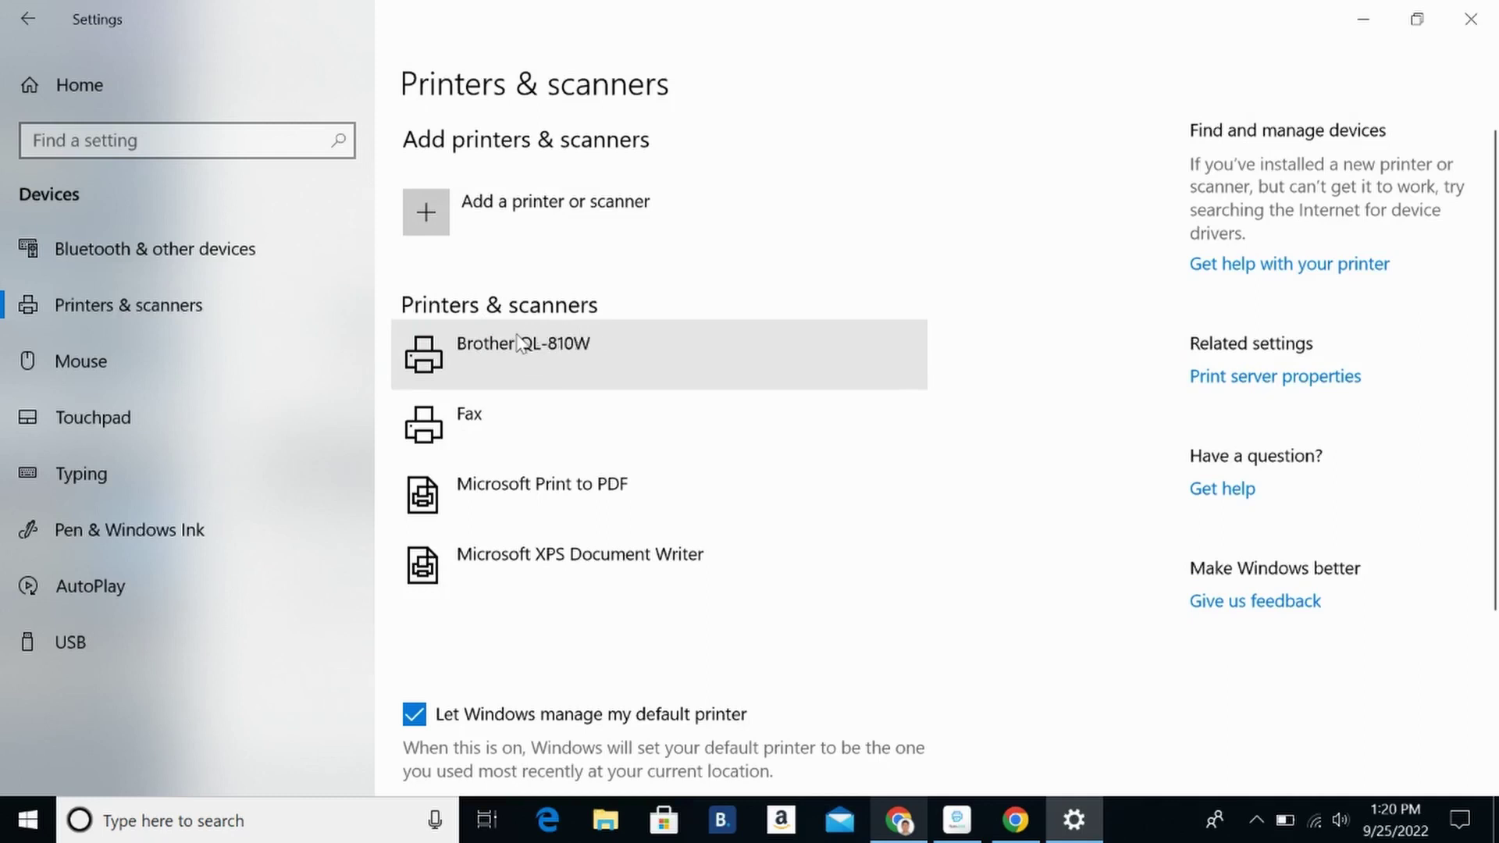
pyautogui.click(514, 355)
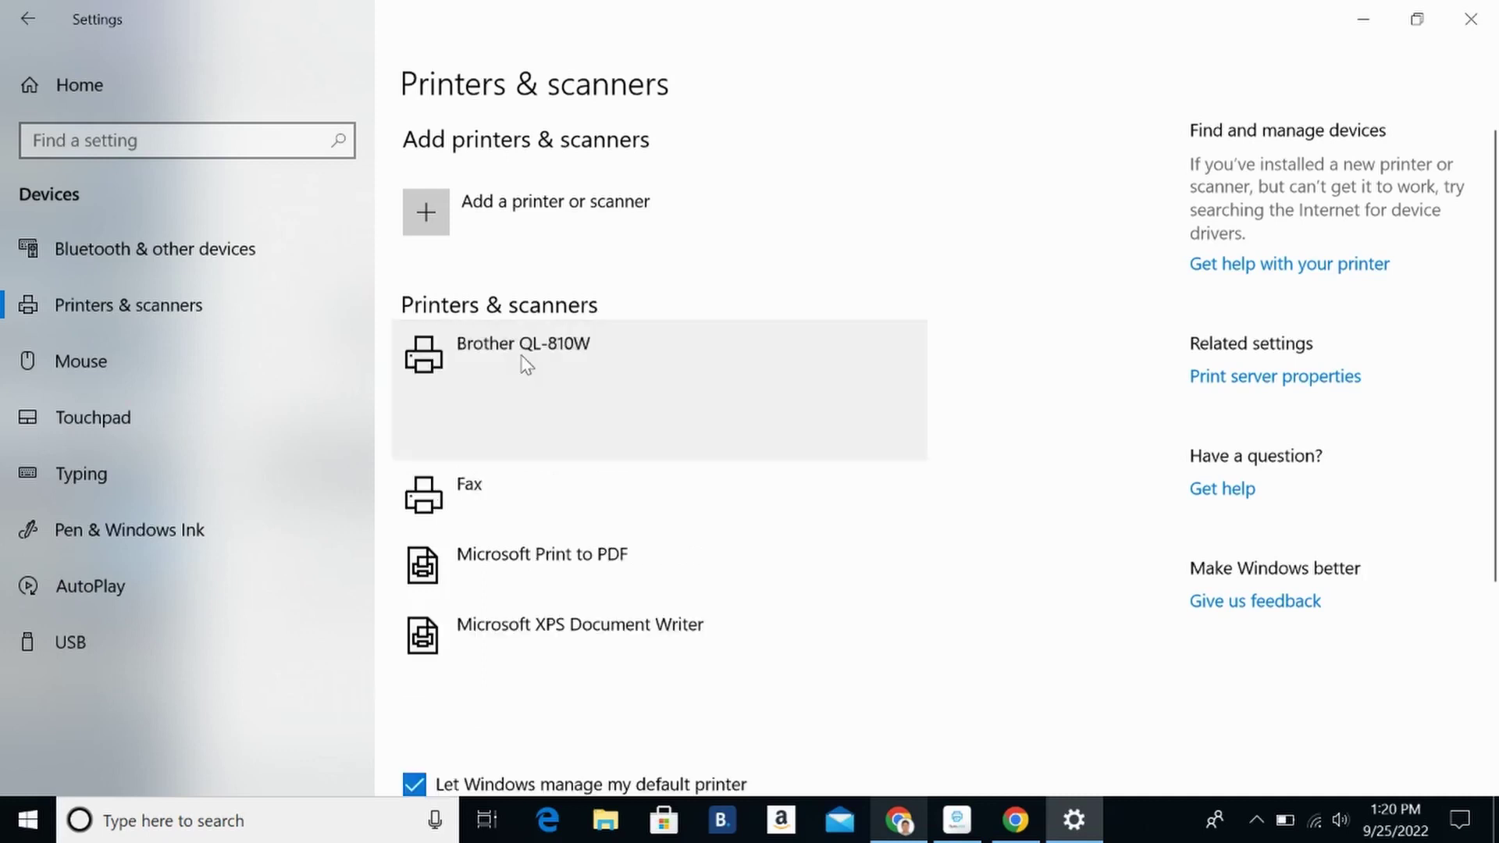
pyautogui.click(704, 436)
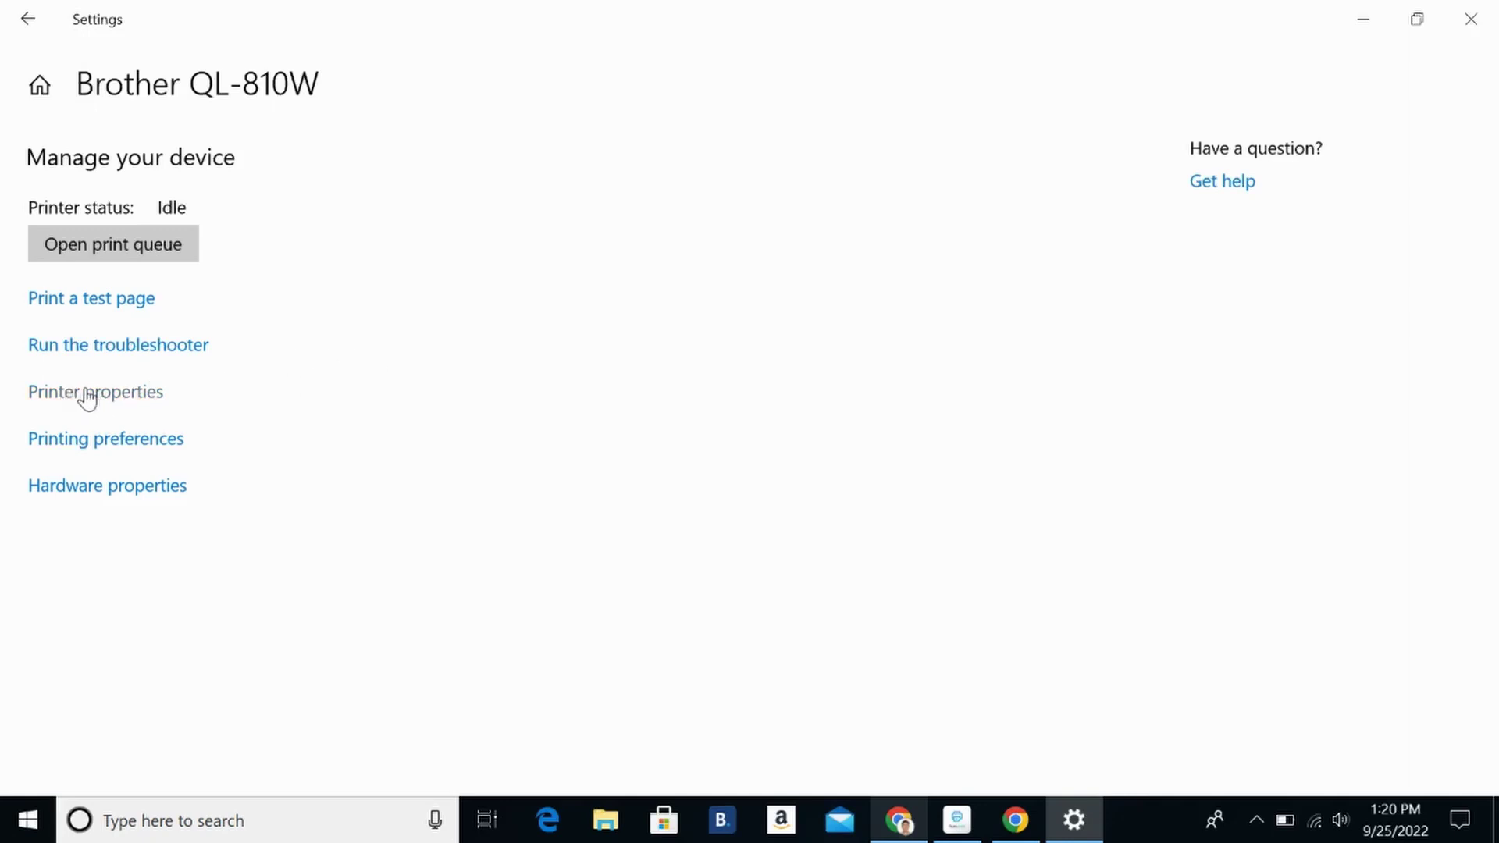
pyautogui.click(86, 400)
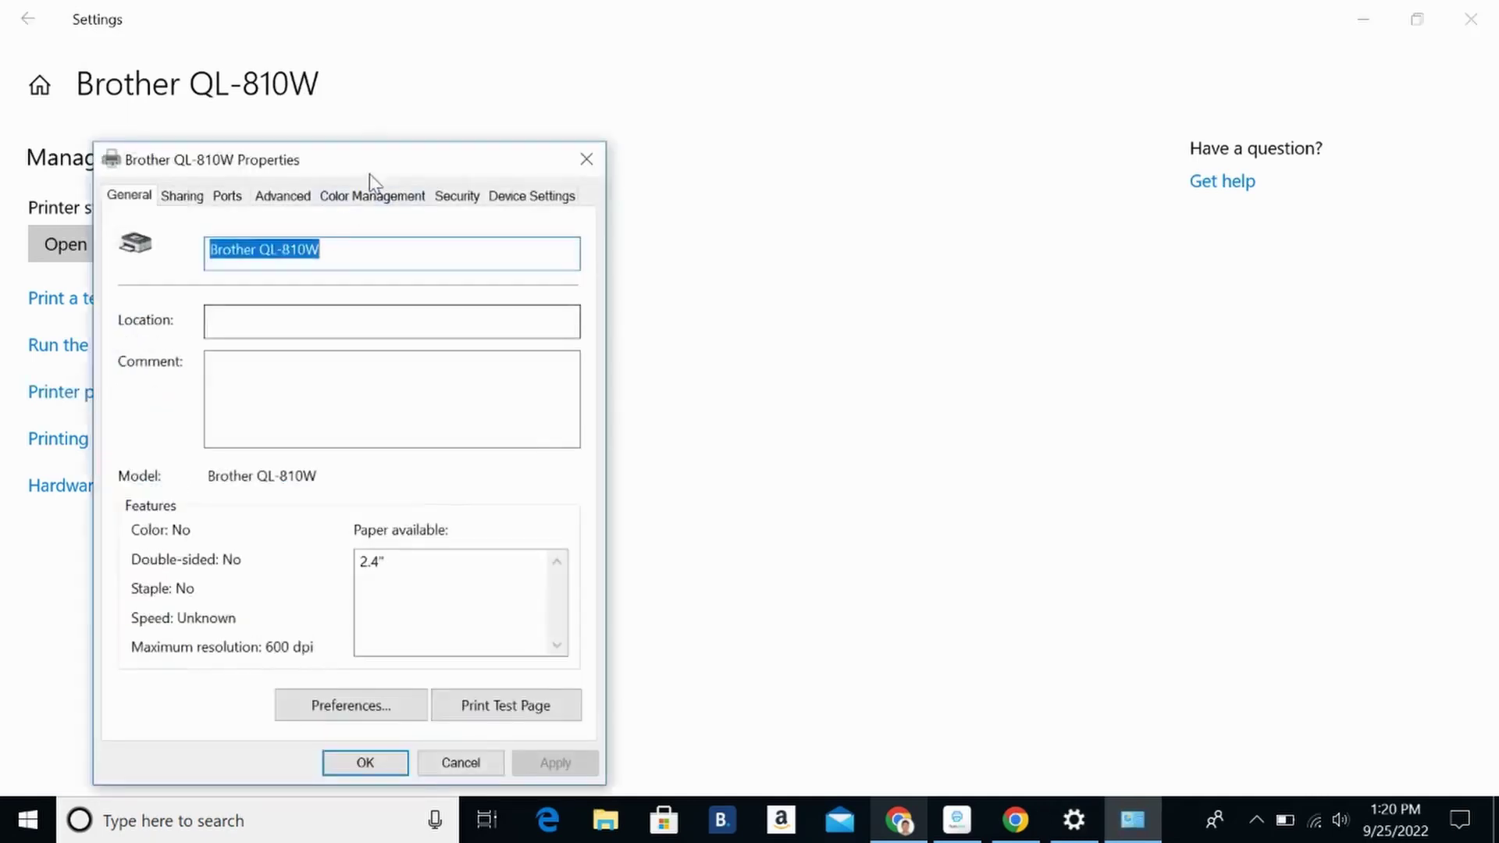
# Drag the Brother QL-810W Properties dialog toward the screen centre.
pyautogui.moveTo(381, 164); pyautogui.dragTo(686, 109)
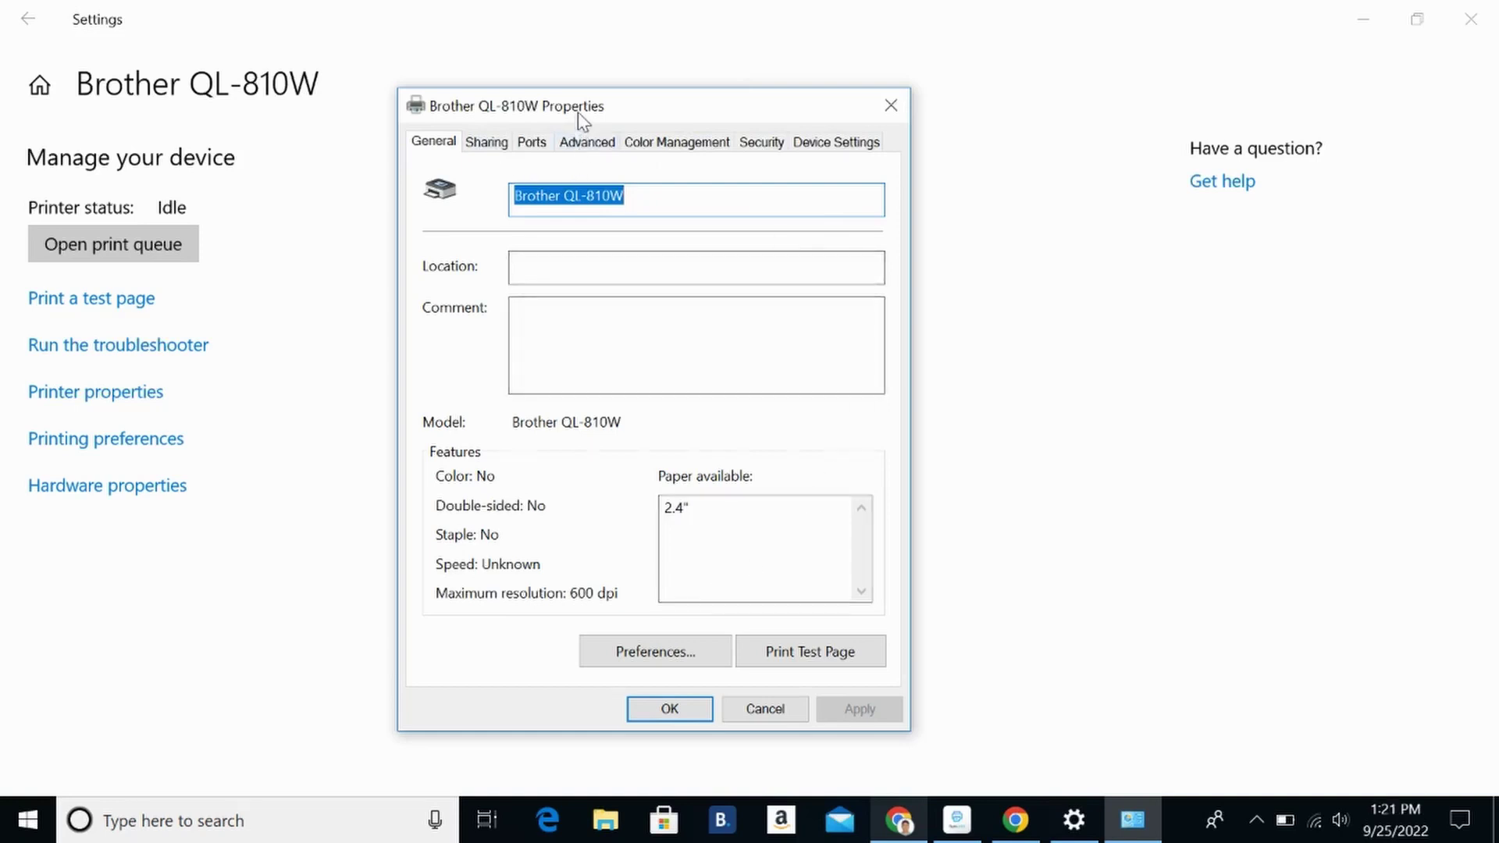
# Set the Brother QL-810W Printing Preferences unit to mm and apply it.
pyautogui.click(656, 659)
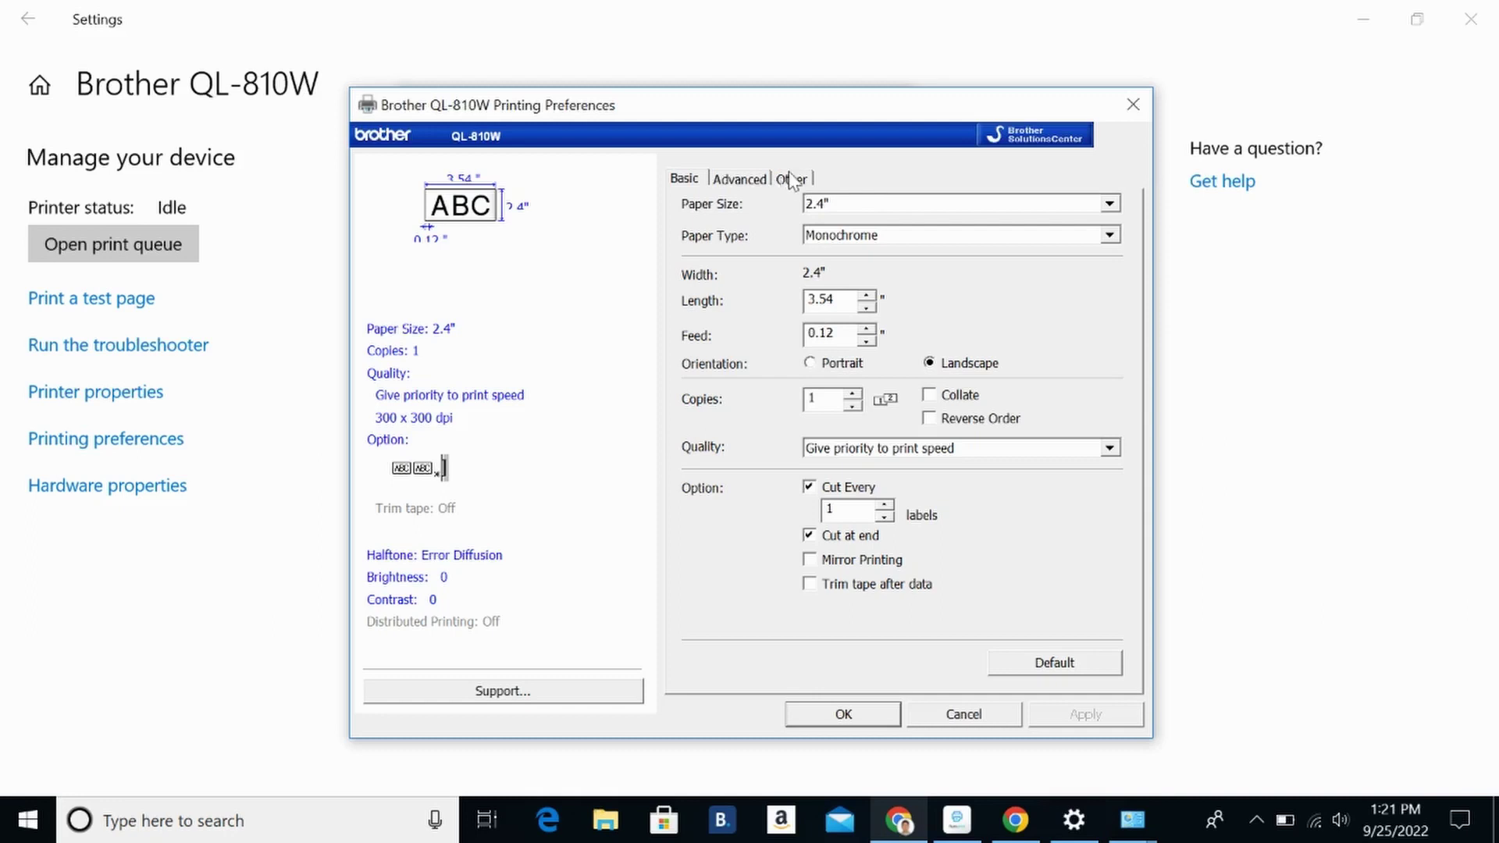
pyautogui.click(794, 179)
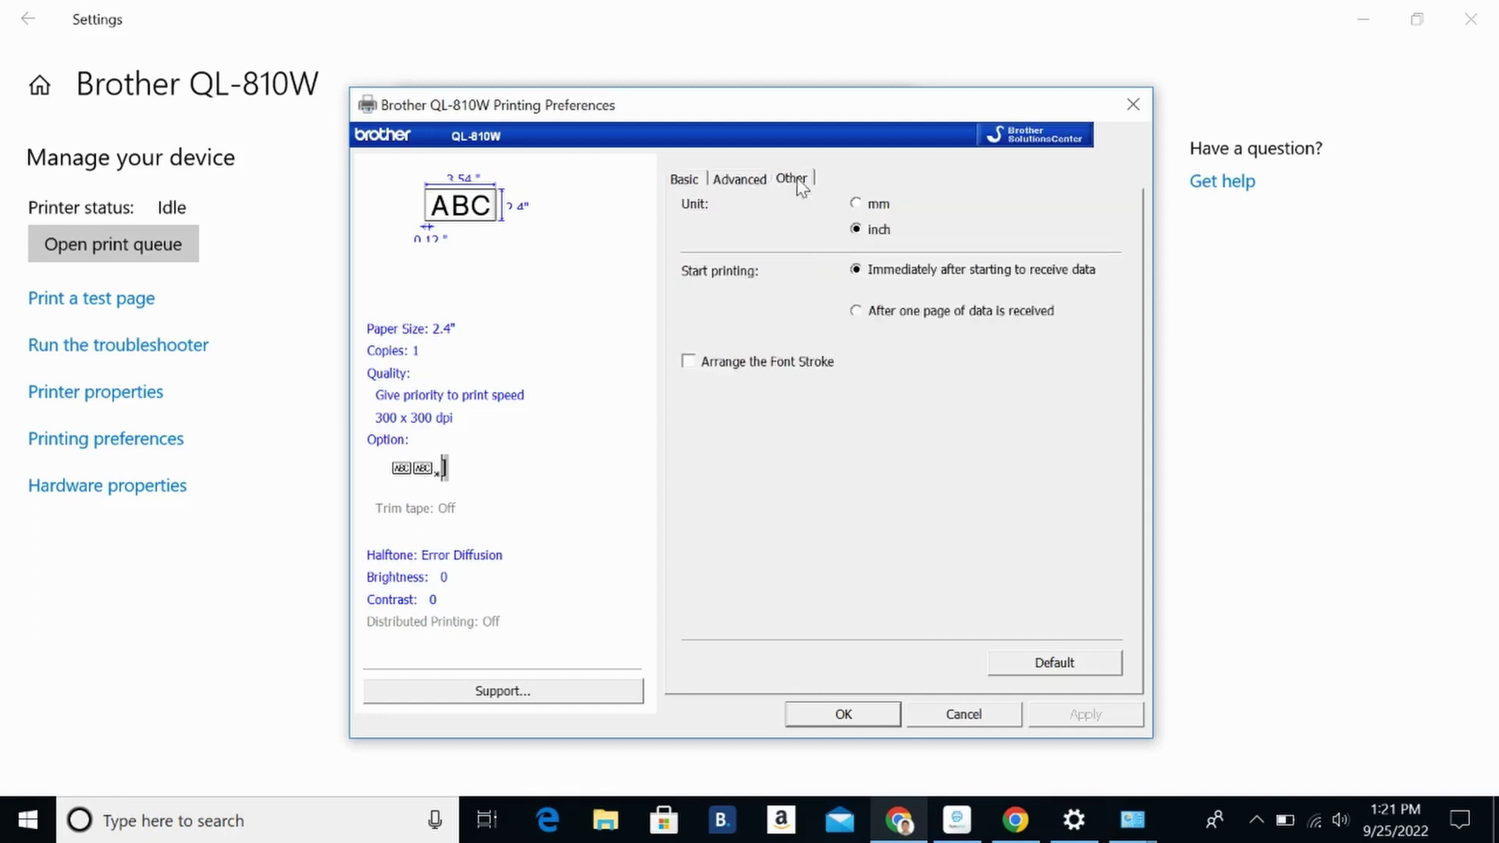
pyautogui.click(856, 204)
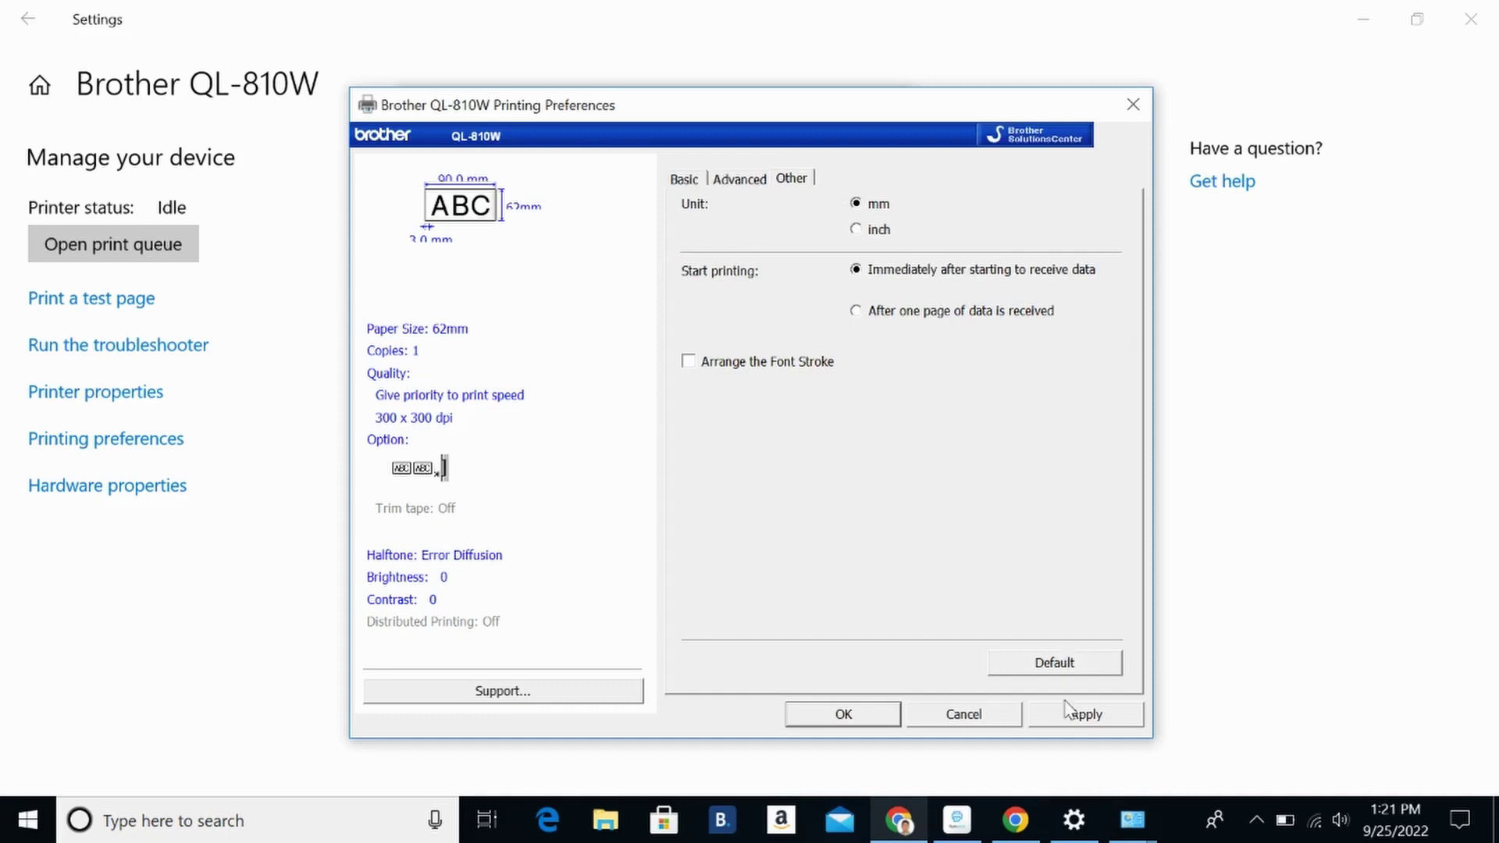
pyautogui.click(1108, 724)
pyautogui.click(687, 180)
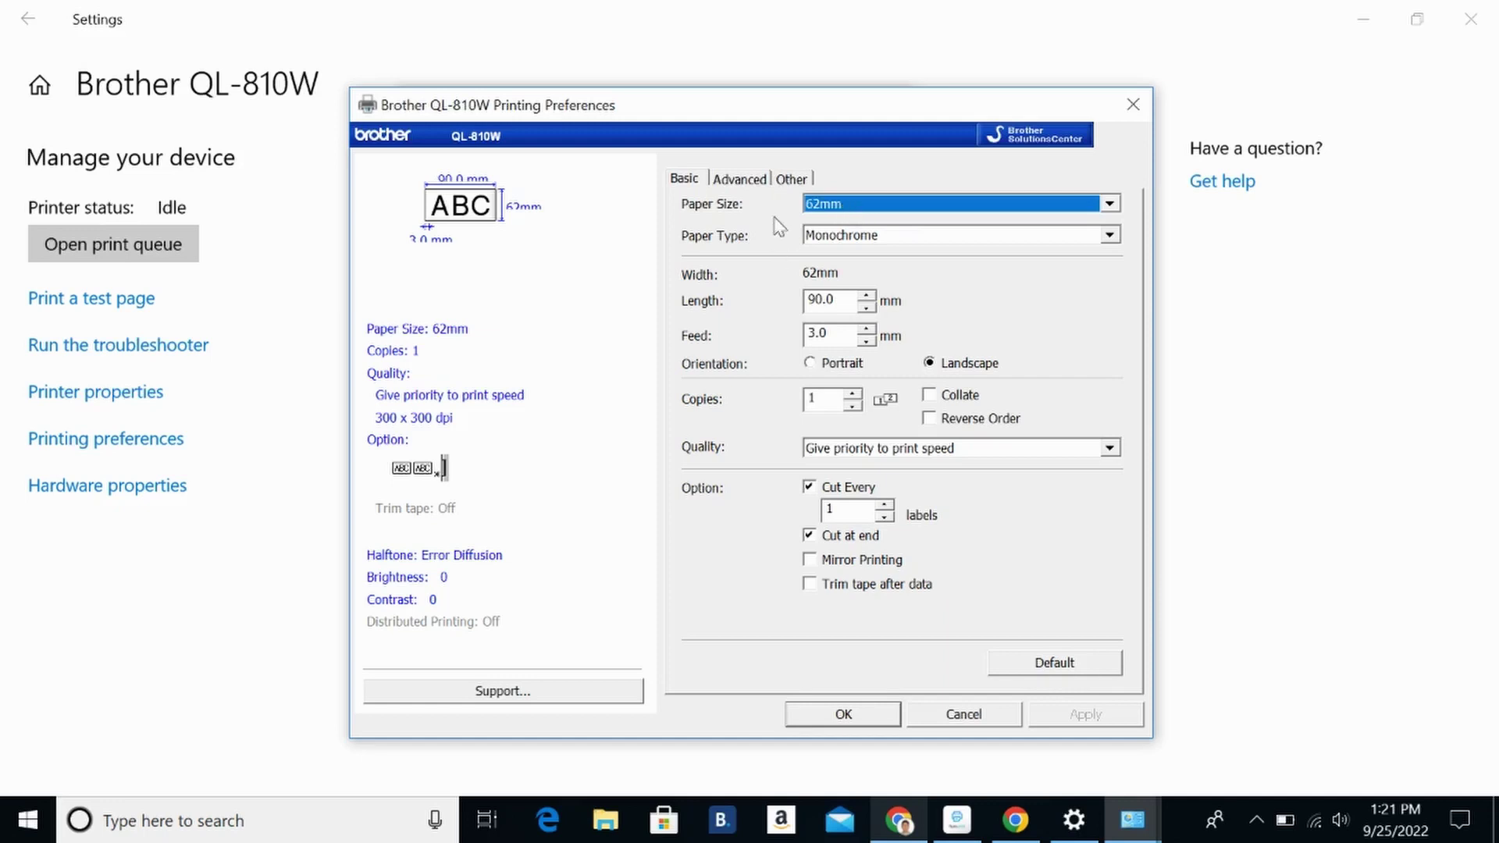
# Choose 62mm paper in landscape in Printing Preferences and save with OK.
pyautogui.click(880, 205)
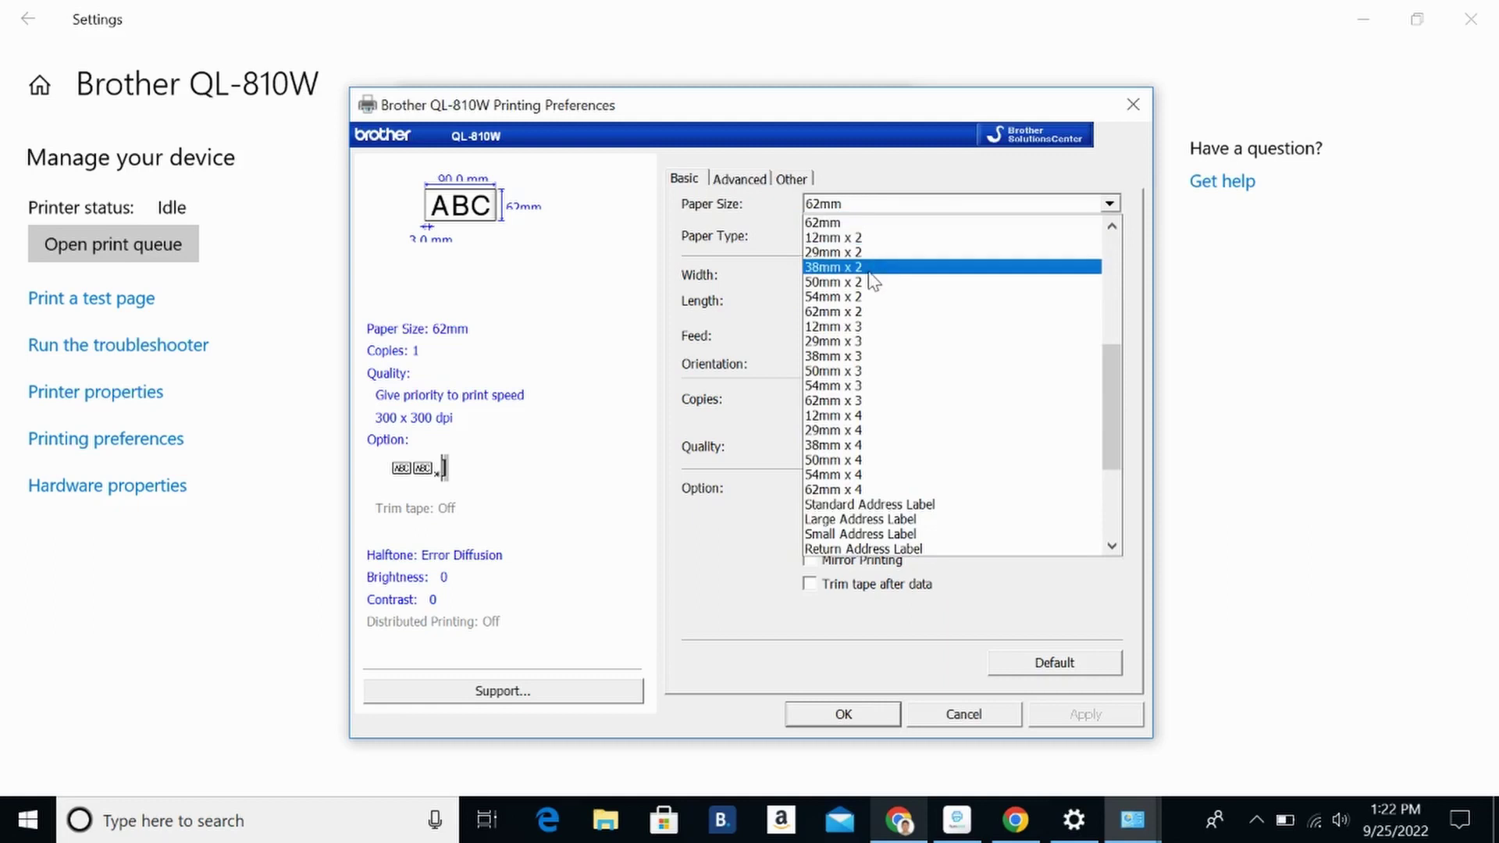
pyautogui.scroll(1, 873, 282)
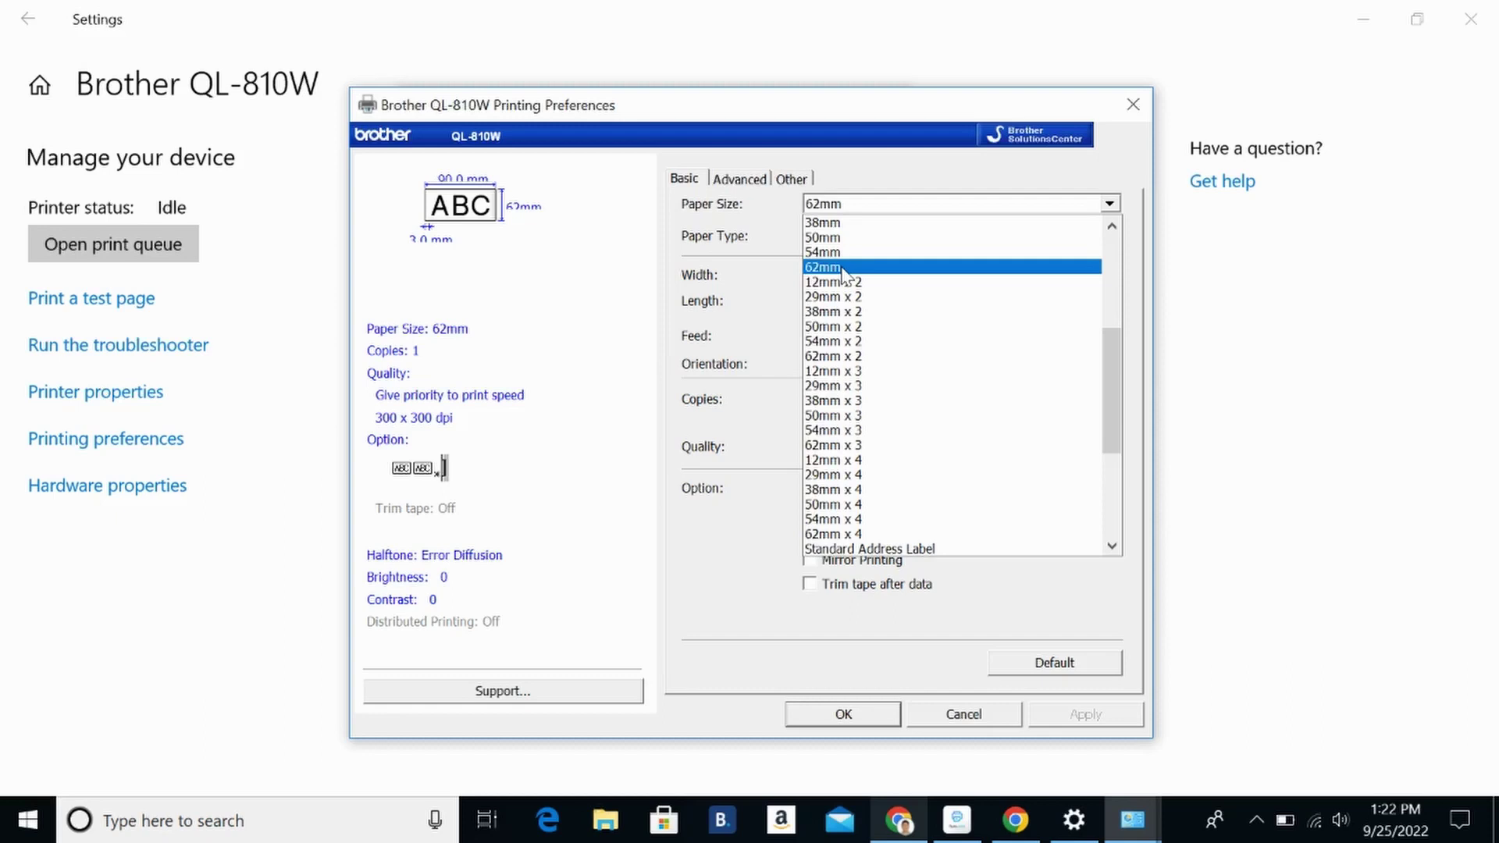
pyautogui.click(843, 269)
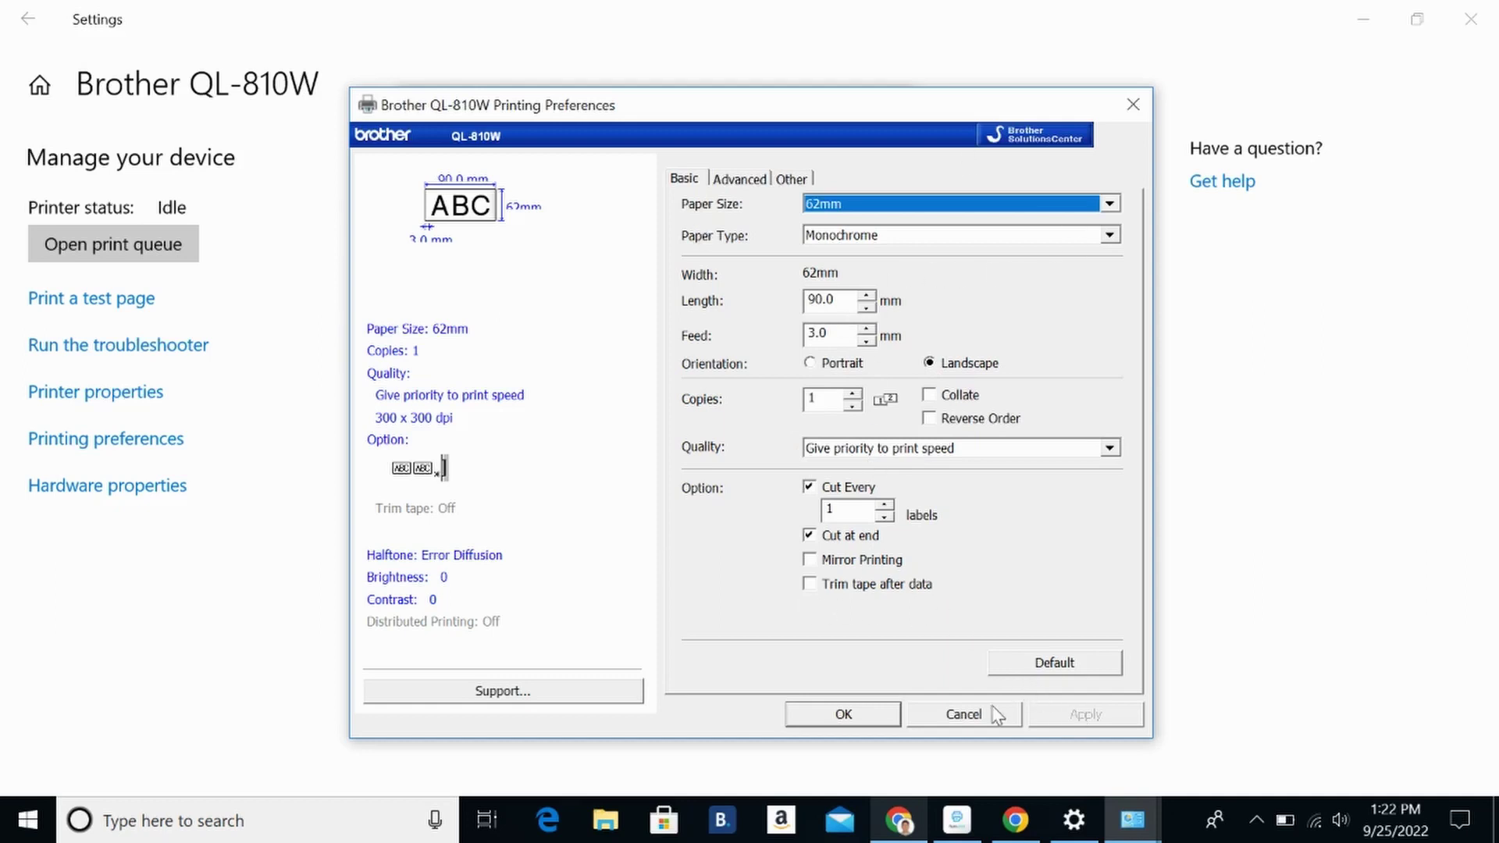
pyautogui.click(843, 716)
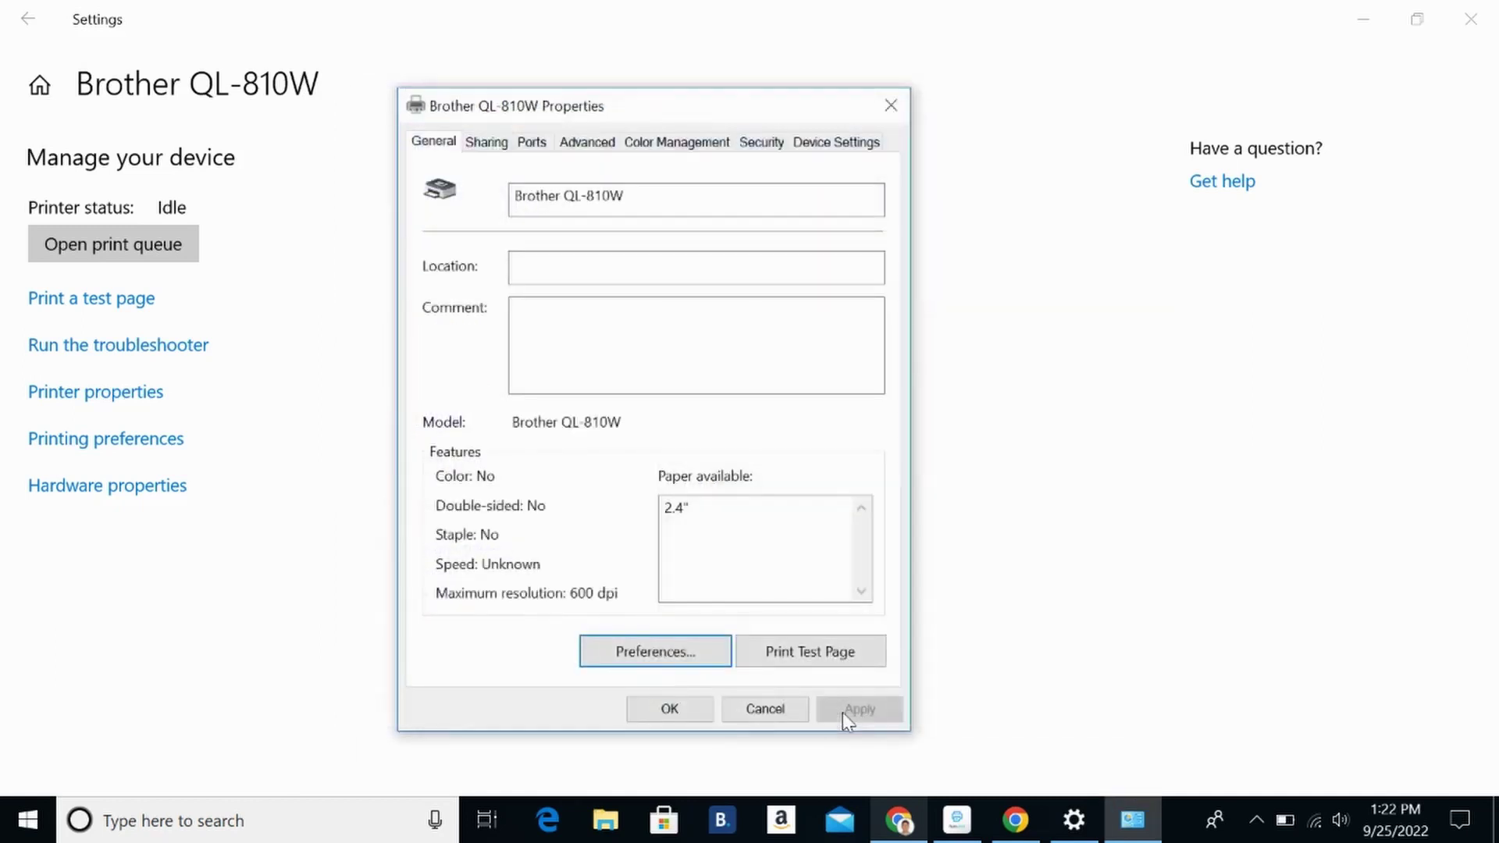
# Open the Brother QL-810W Printing Defaults from the Advanced tab.
pyautogui.moveTo(706, 118); pyautogui.dragTo(713, 115)
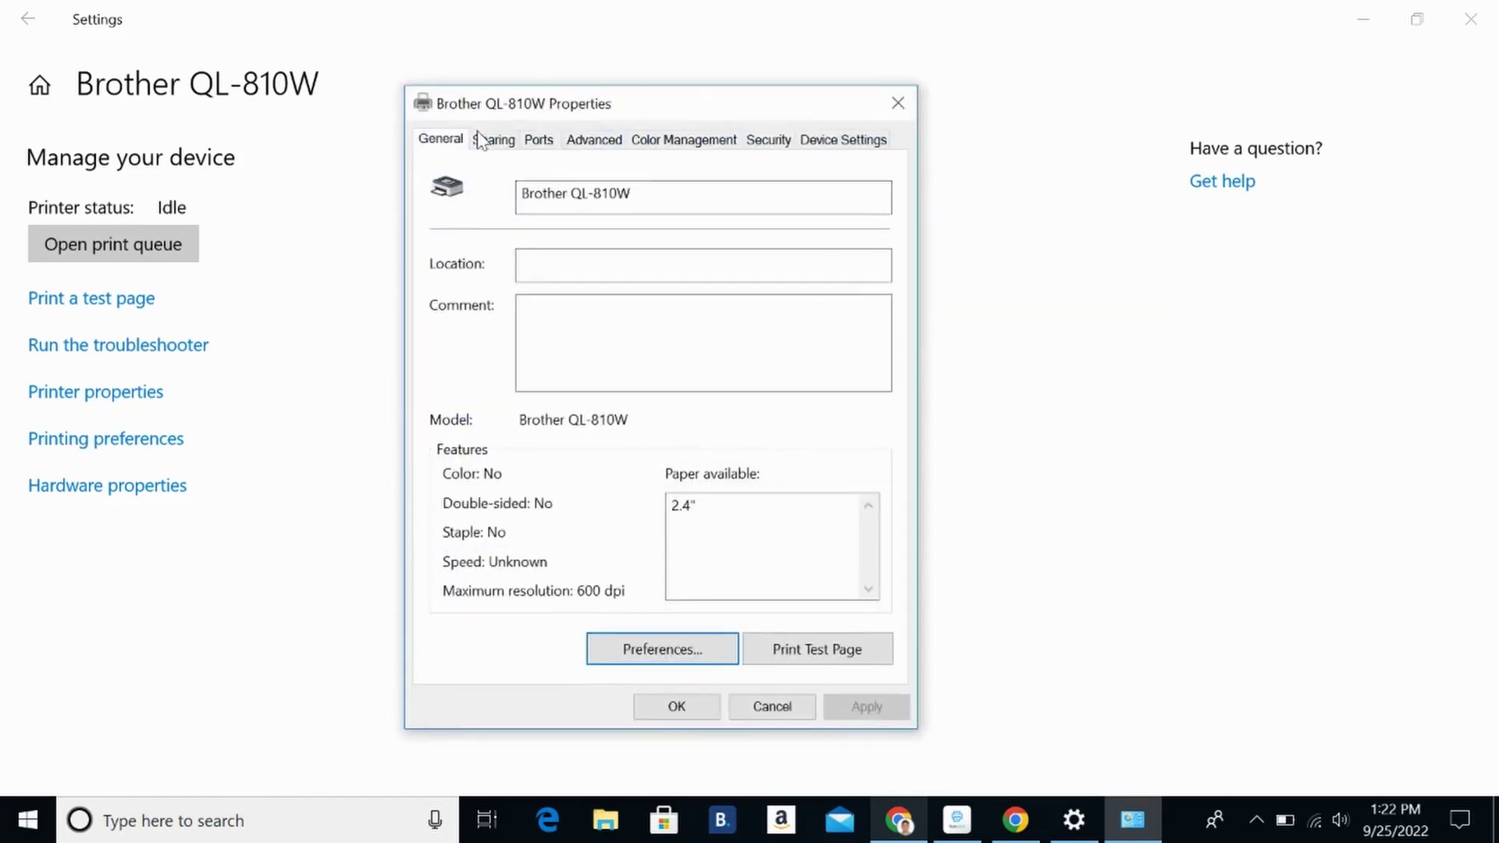
pyautogui.click(605, 149)
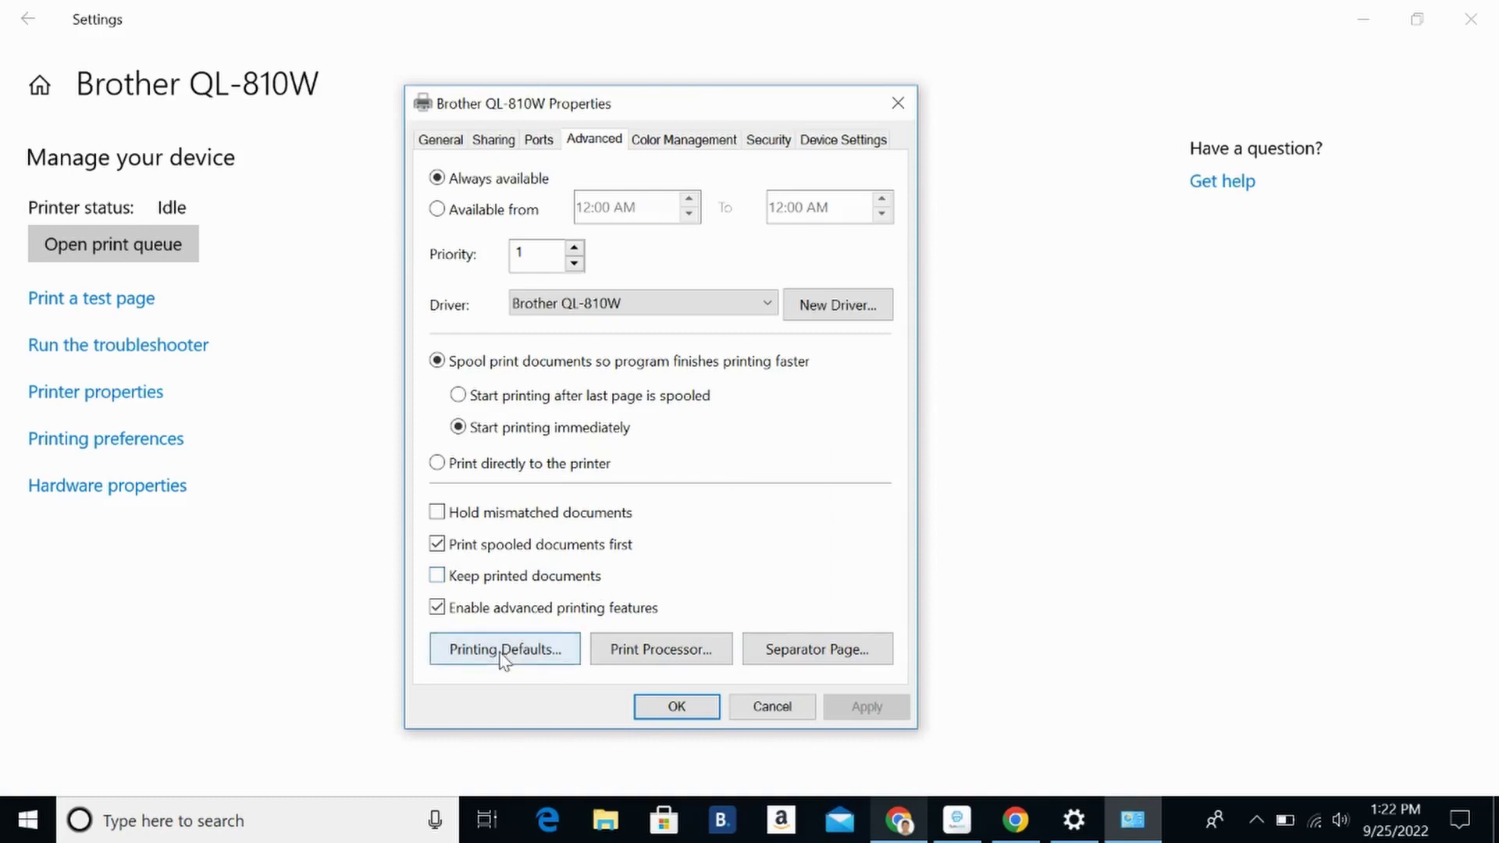
pyautogui.click(531, 658)
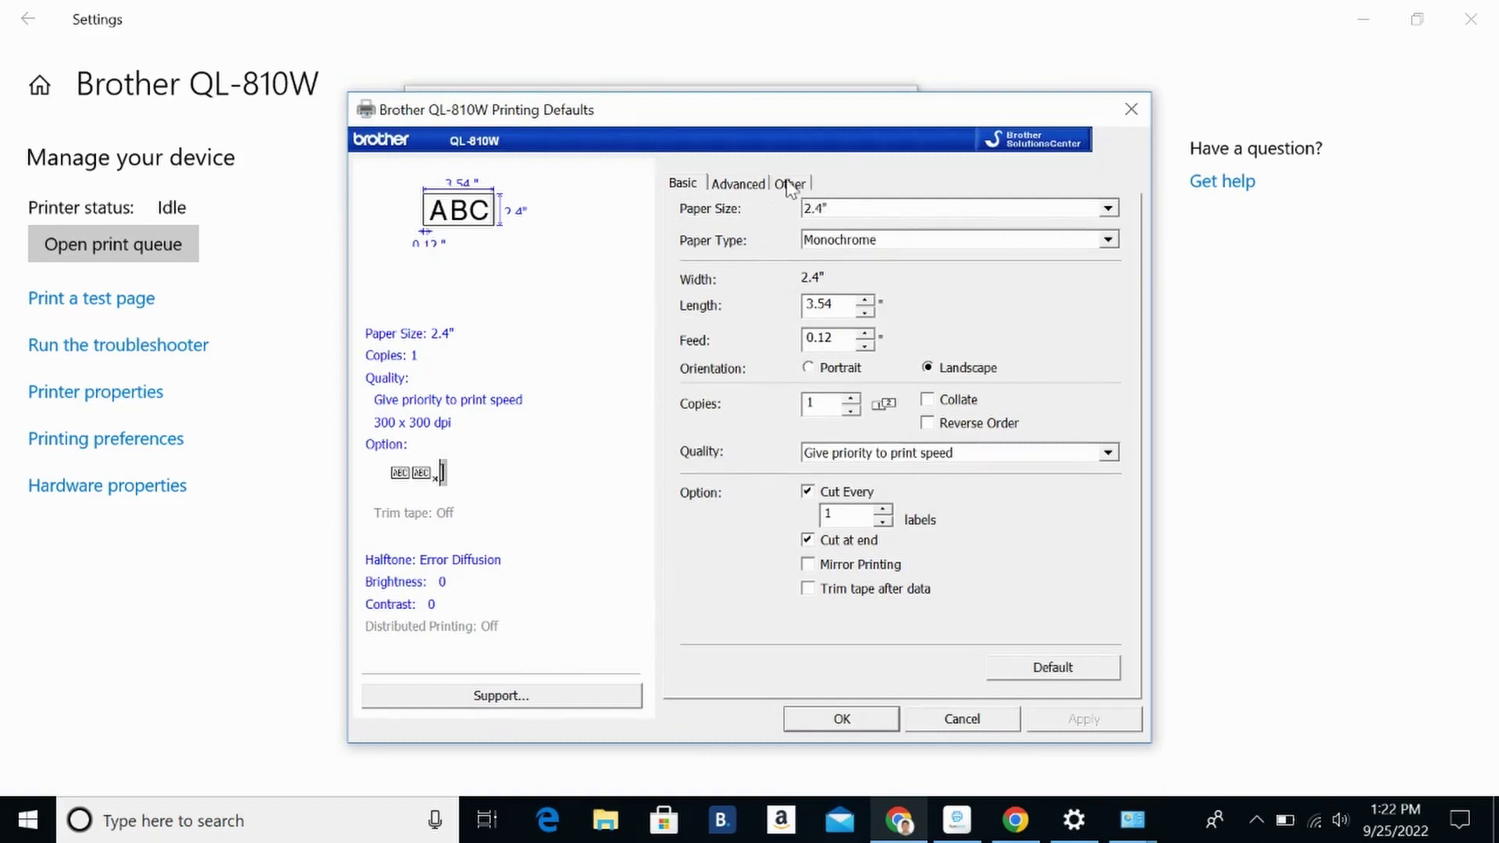
# Set the Printing Defaults unit to mm, confirm 62mm paper, and save.
pyautogui.click(792, 187)
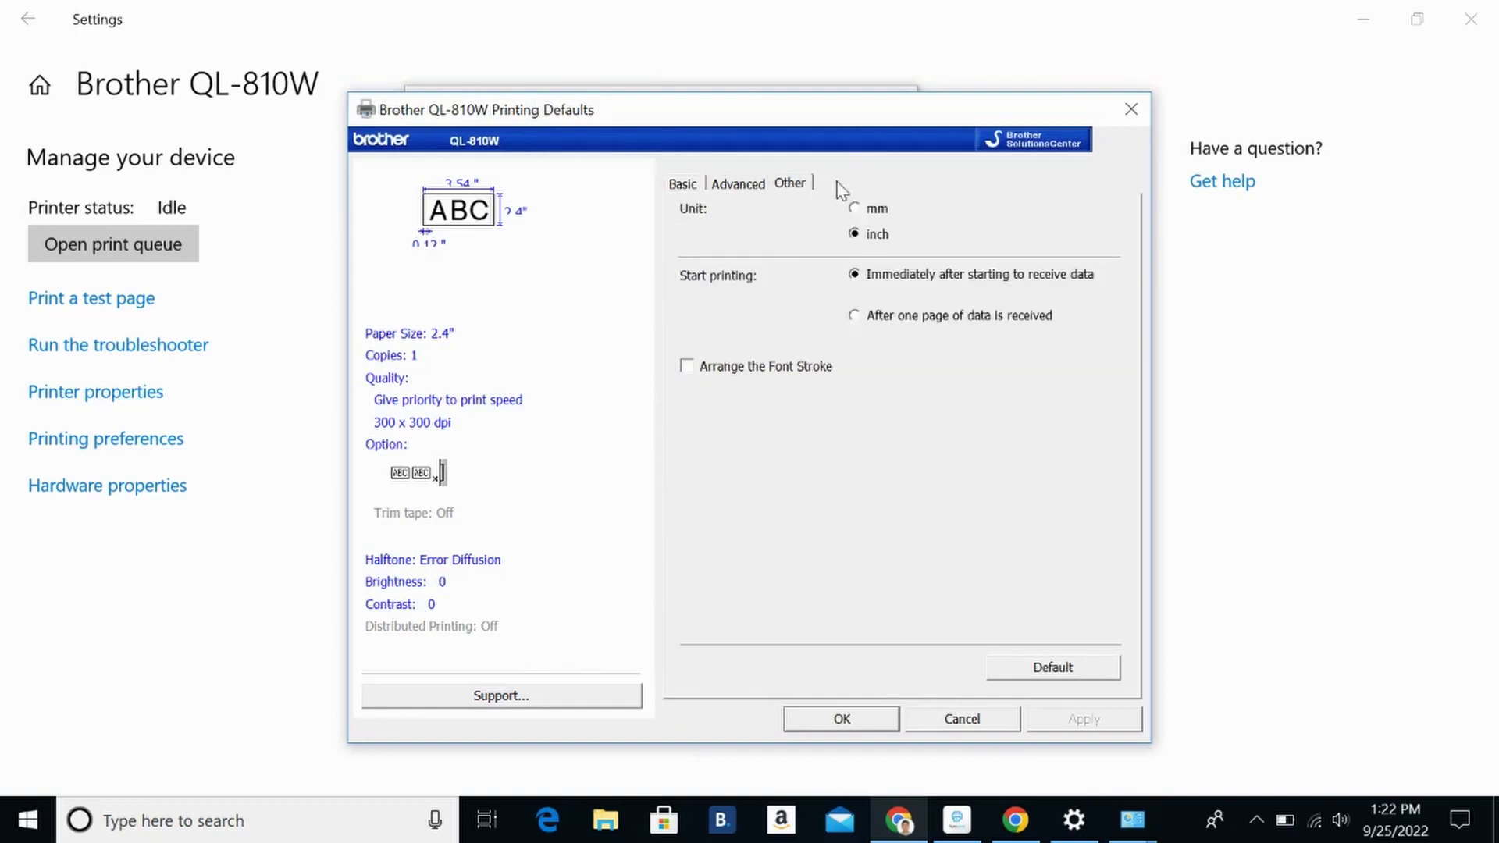
pyautogui.click(855, 209)
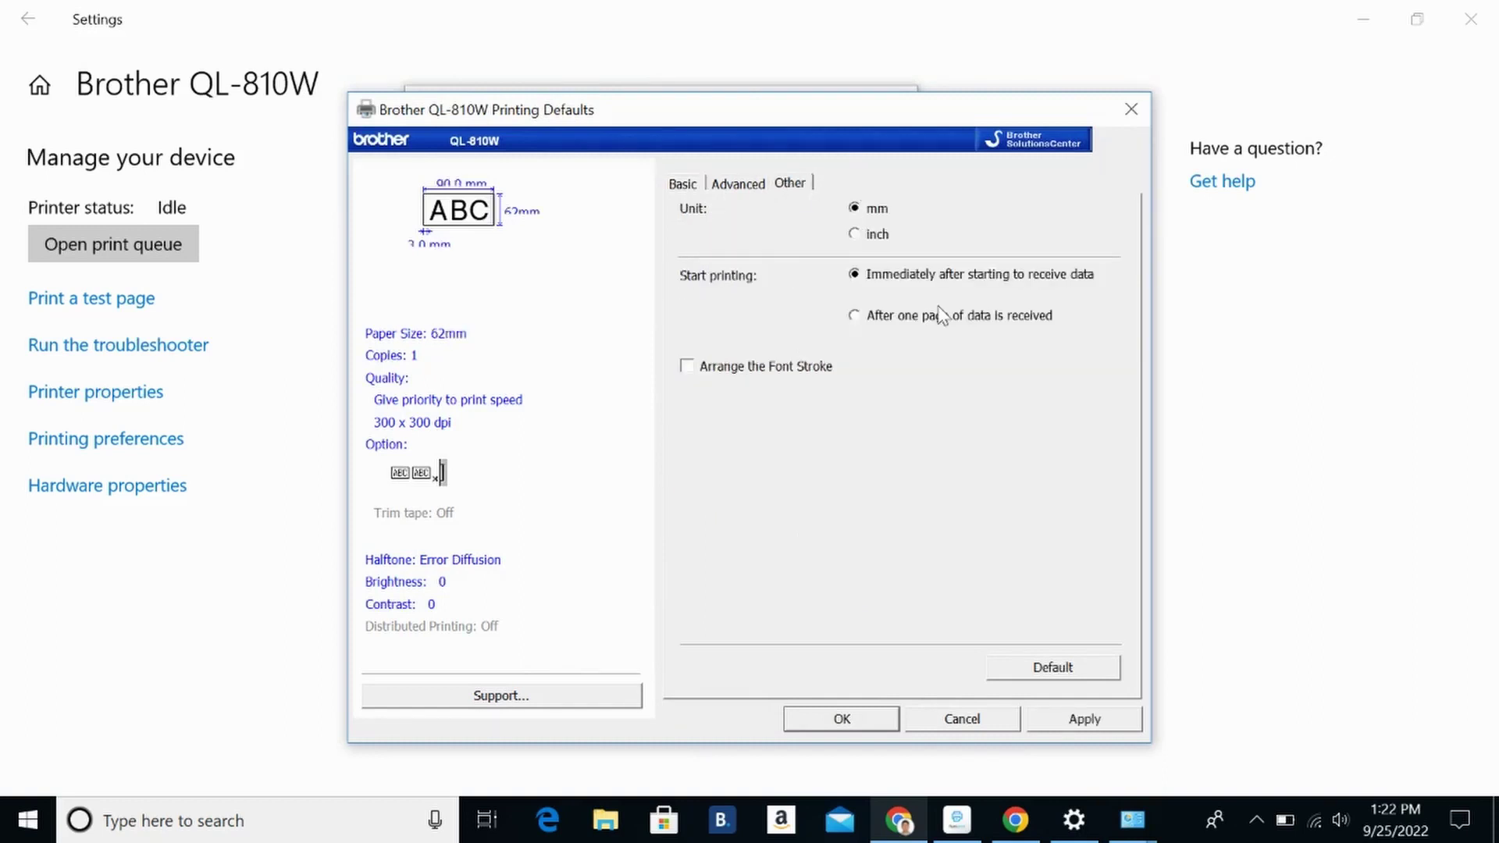
pyautogui.click(1091, 720)
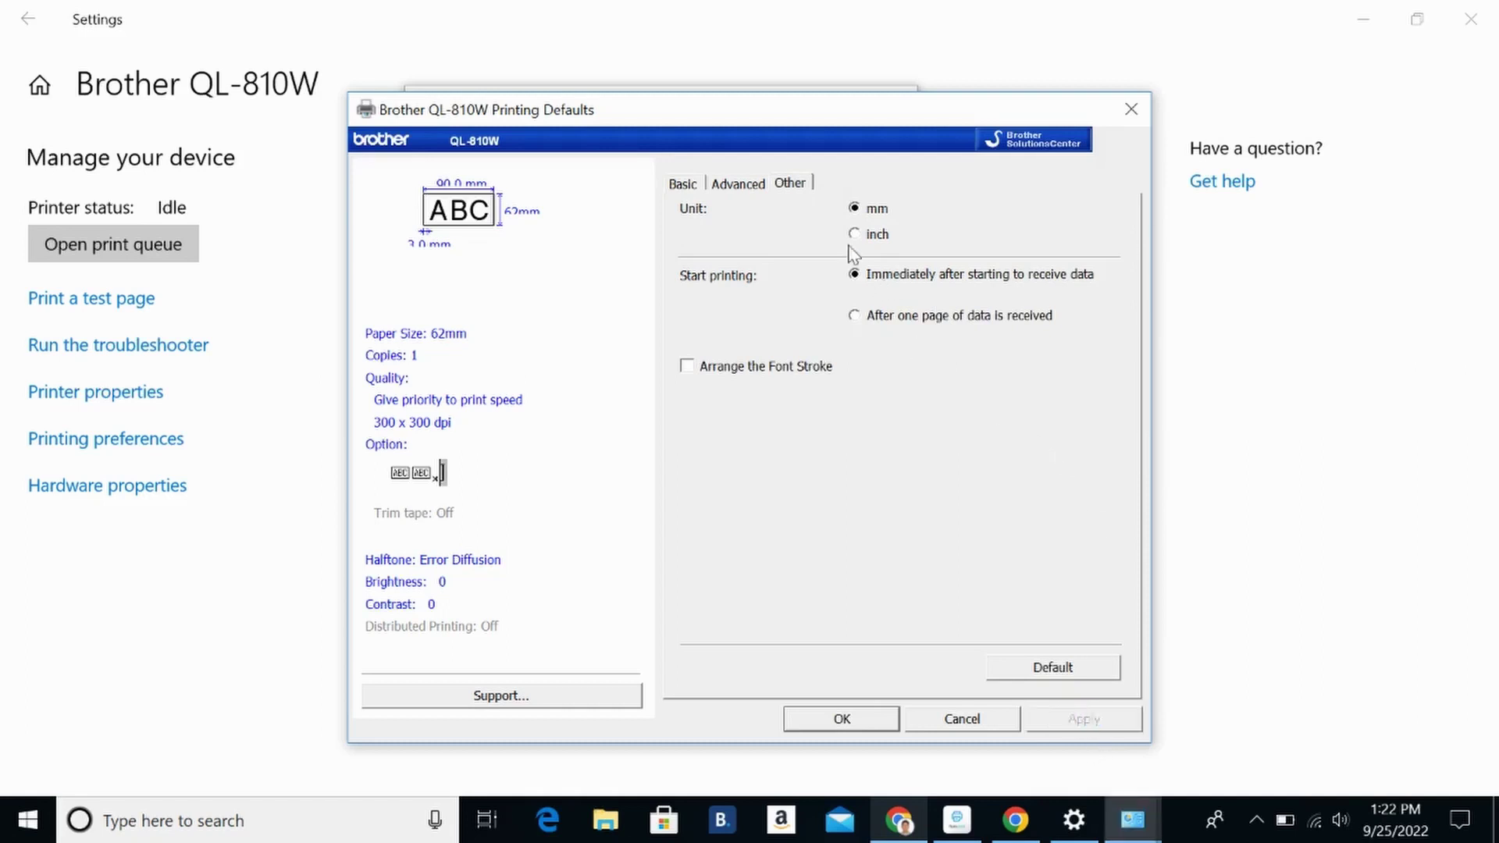
pyautogui.hotkey('ctrl', 'Tab')
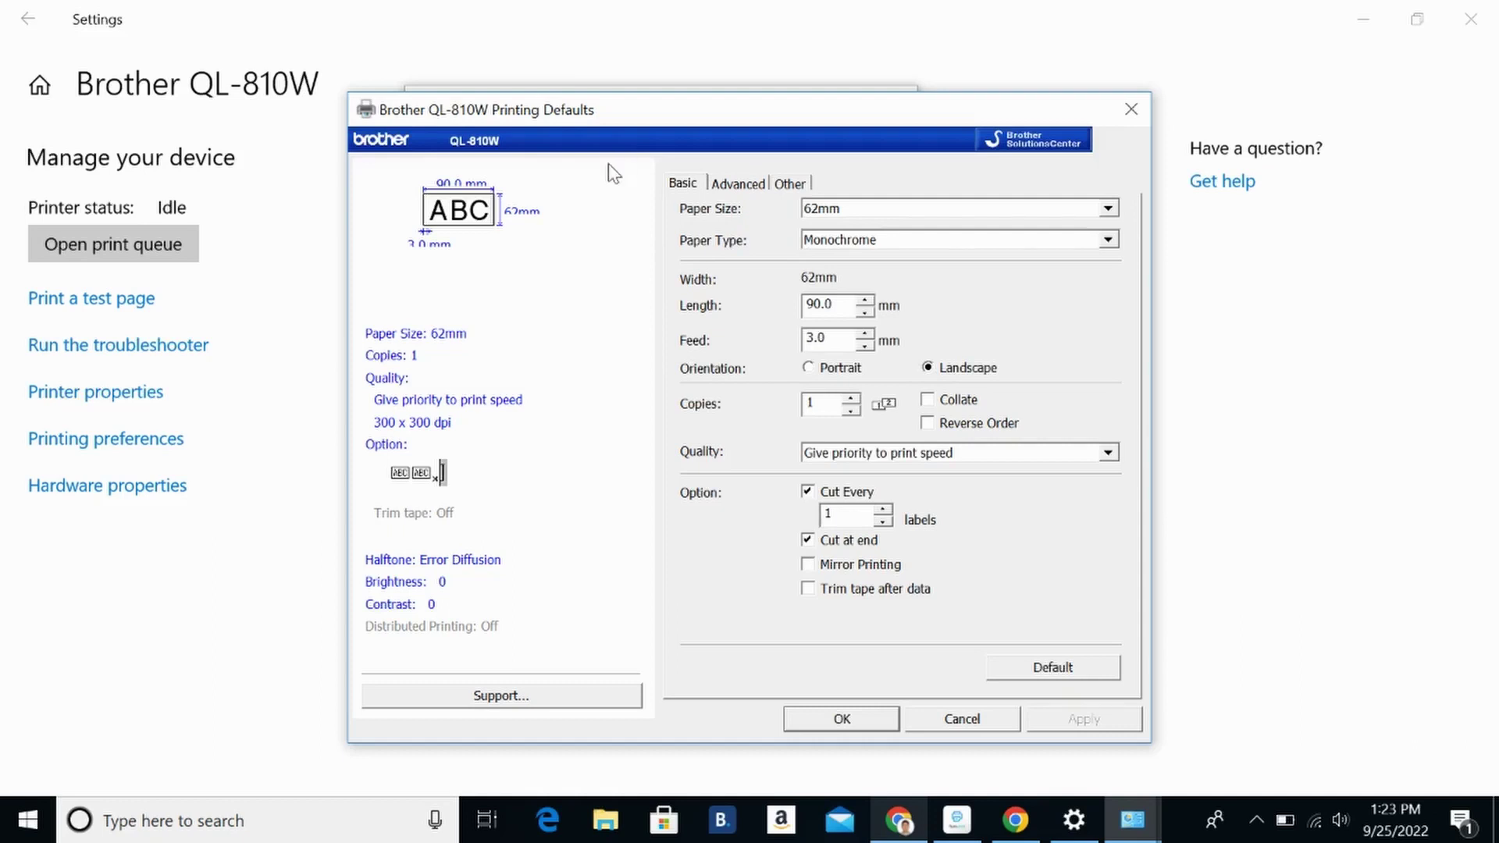
pyautogui.click(851, 720)
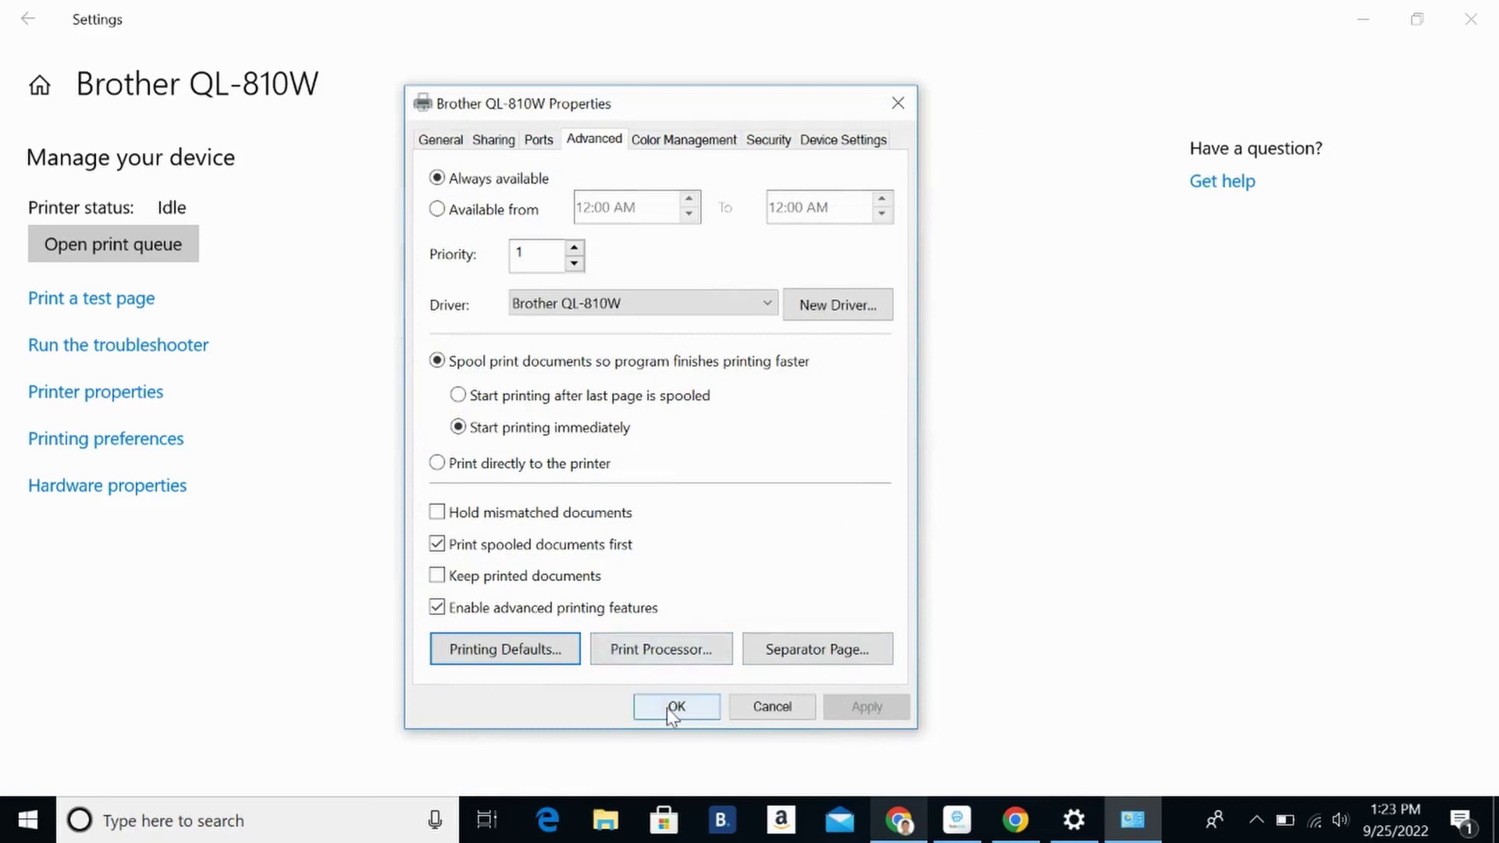
# Close the printer Properties and show Fluro Printer's nametag template choices.
pyautogui.click(695, 709)
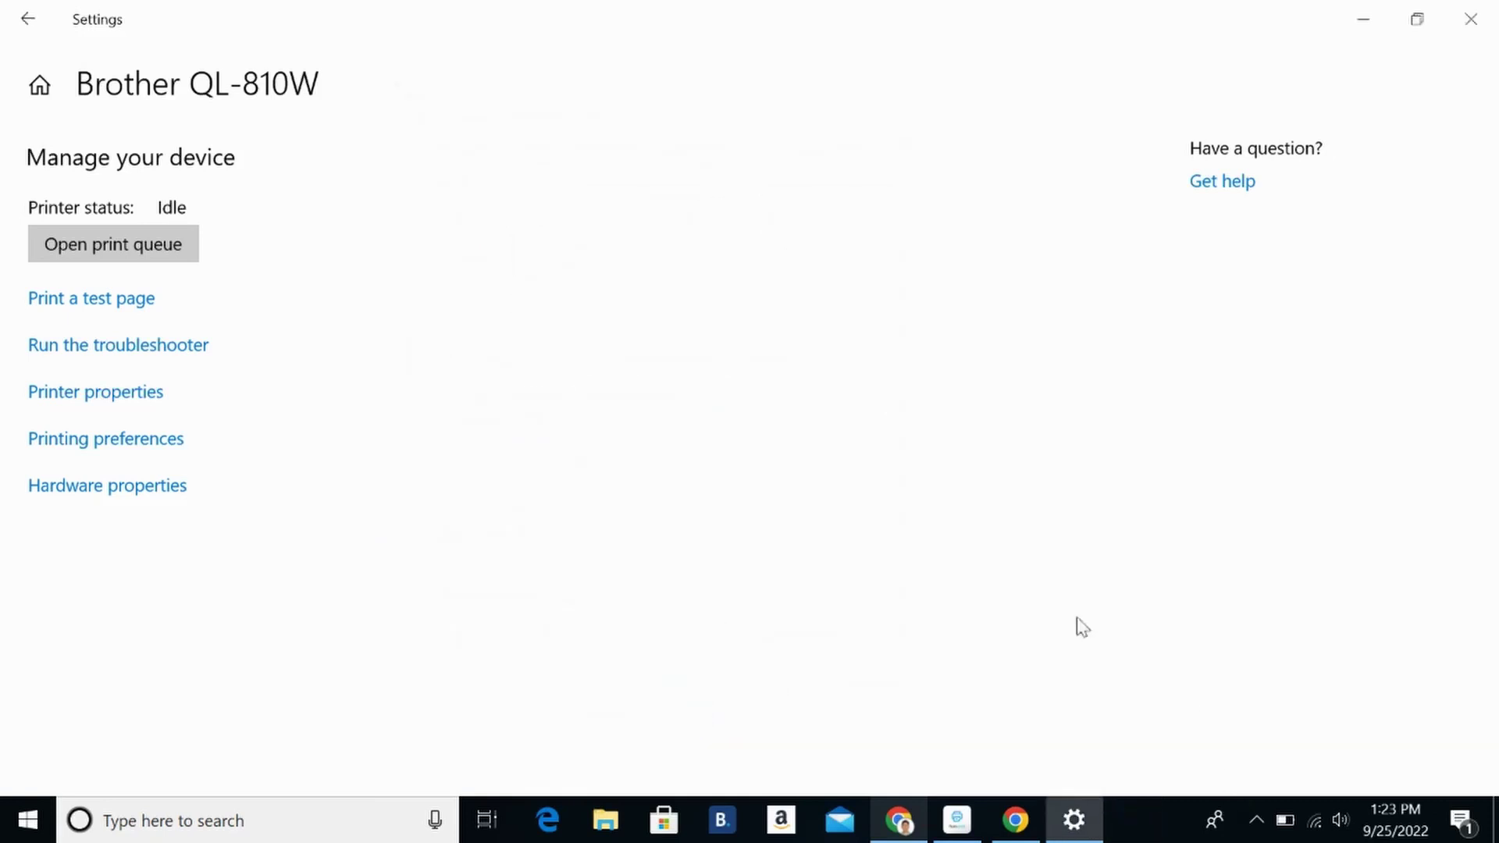
pyautogui.click(964, 823)
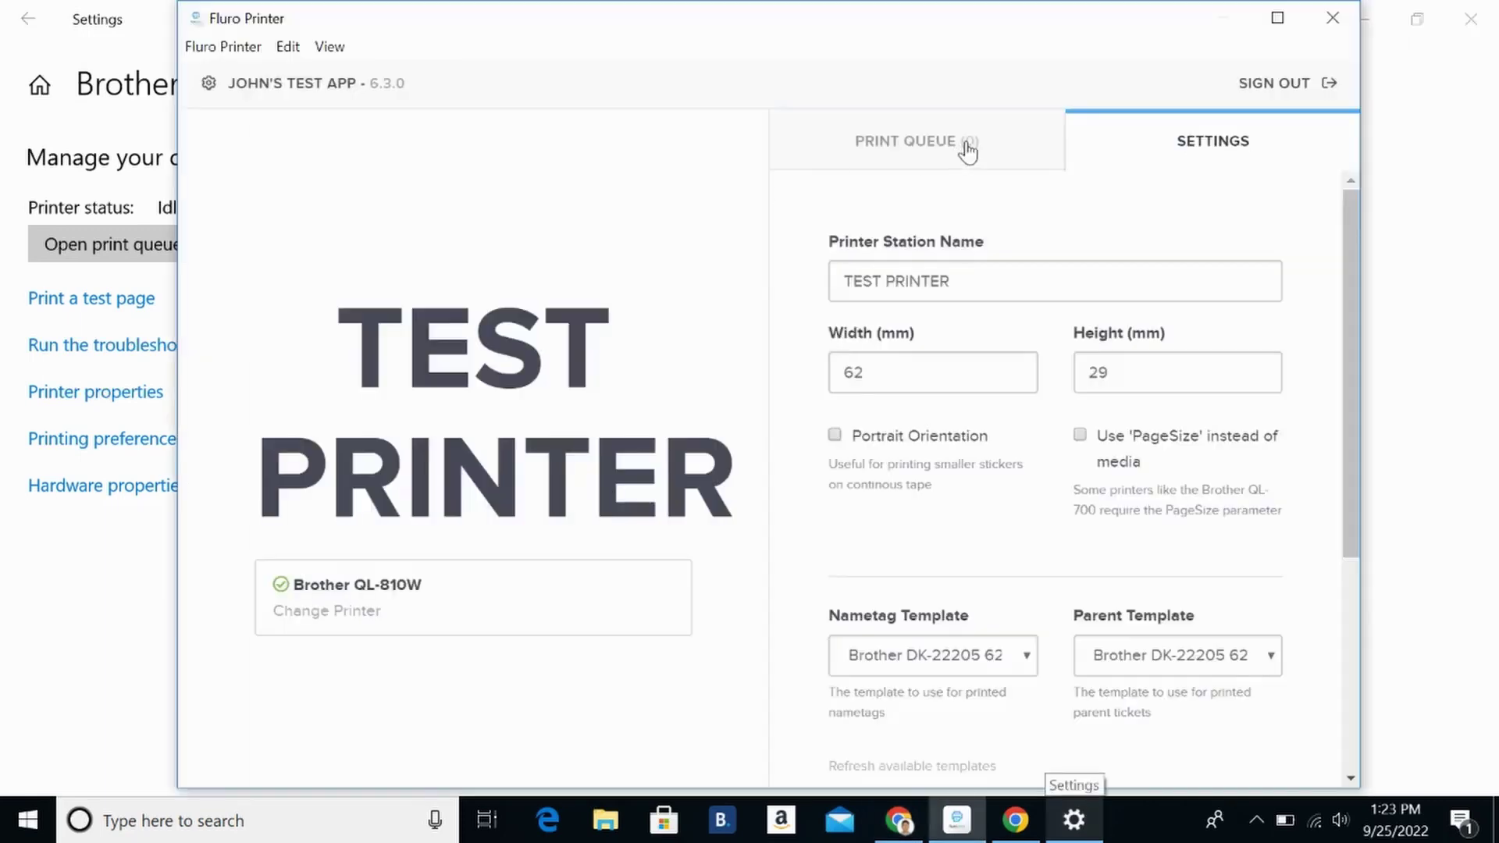
pyautogui.scroll(-1, 1179, 317)
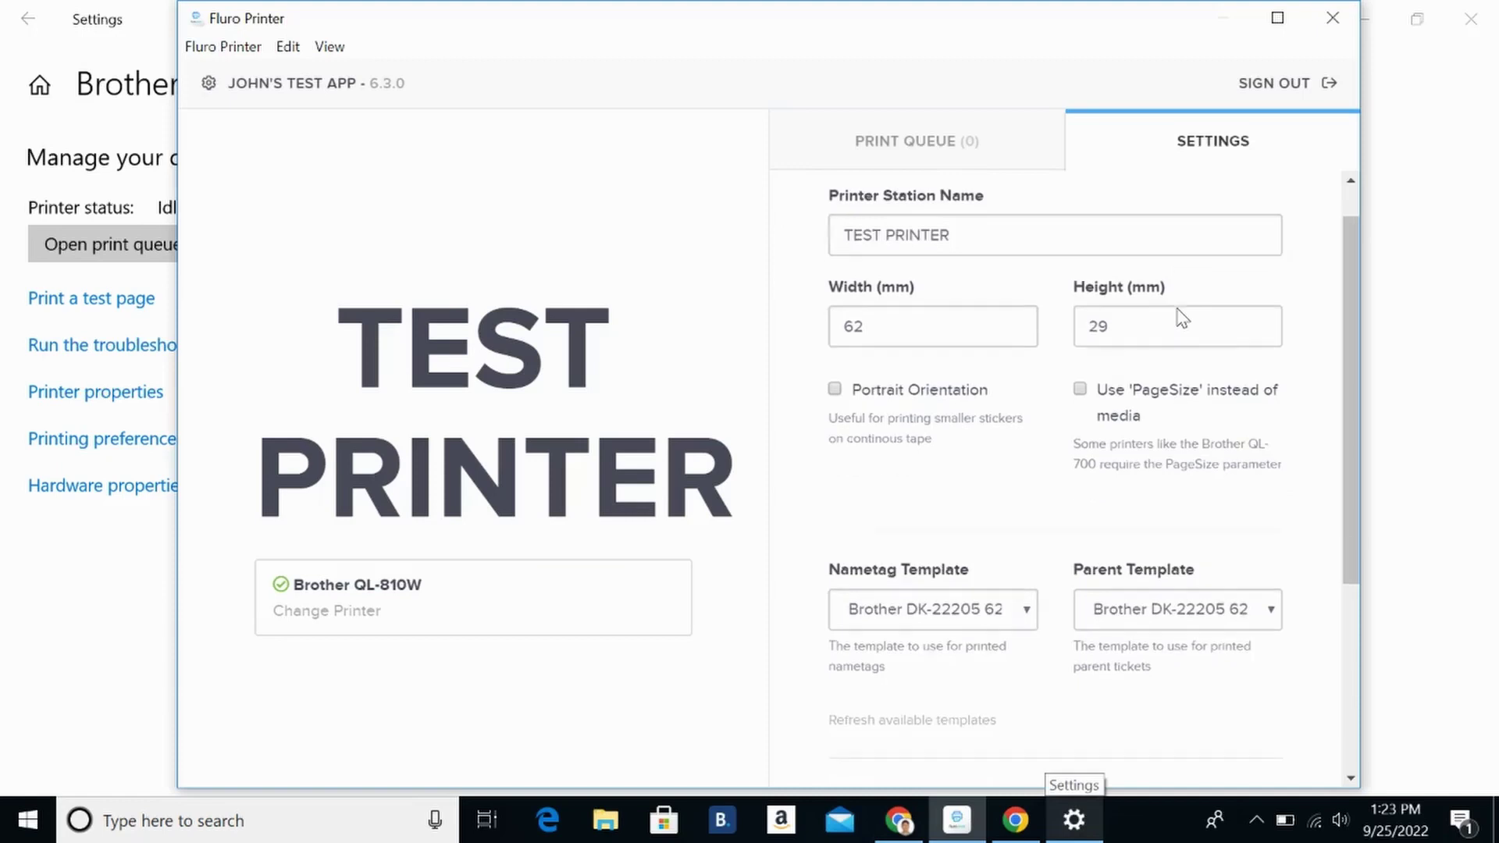
pyautogui.scroll(1, 879, 319)
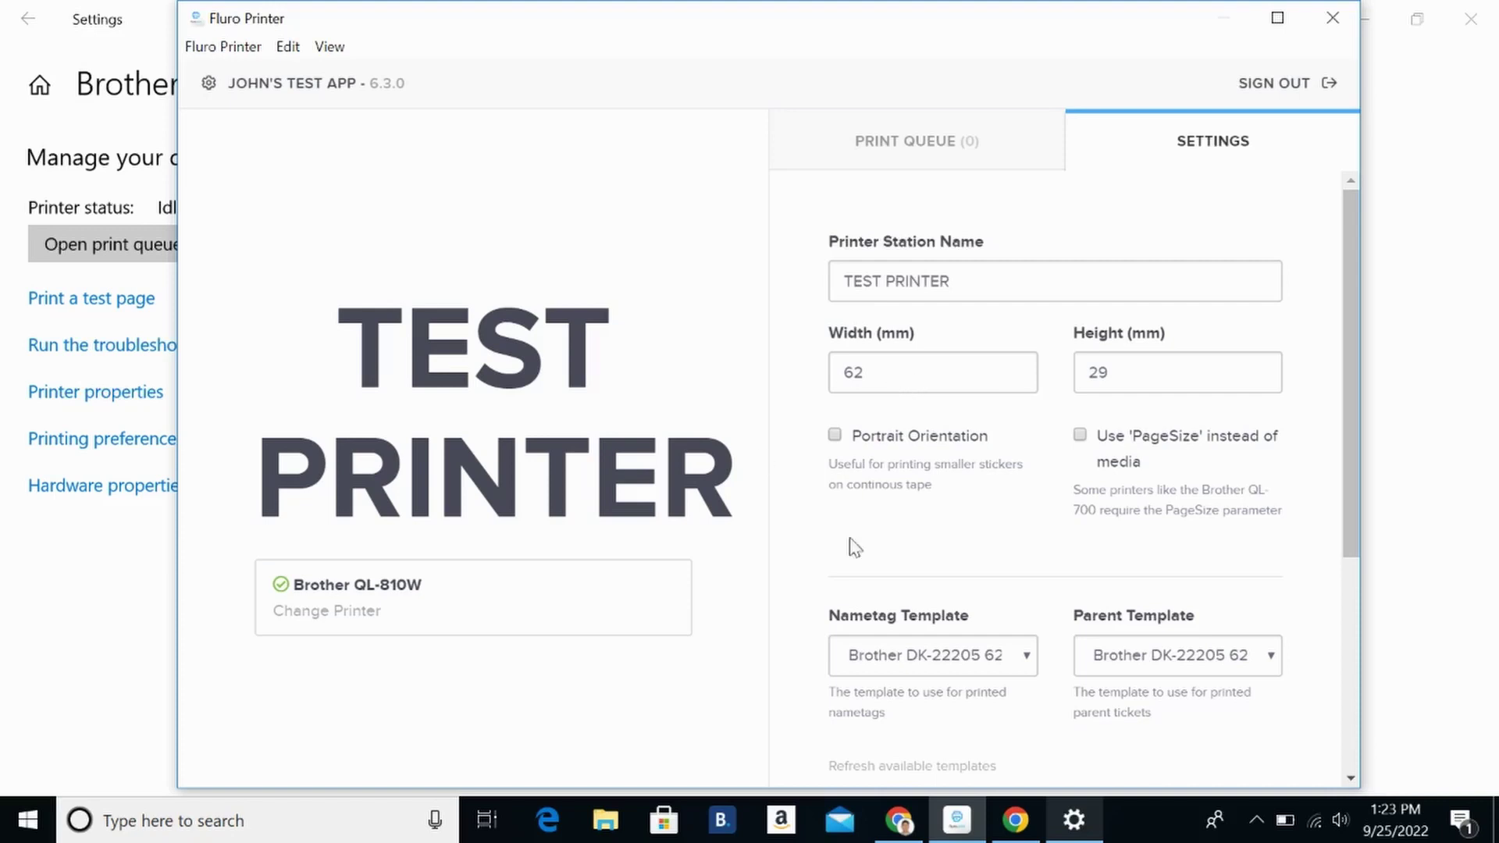
pyautogui.scroll(-1, 792, 536)
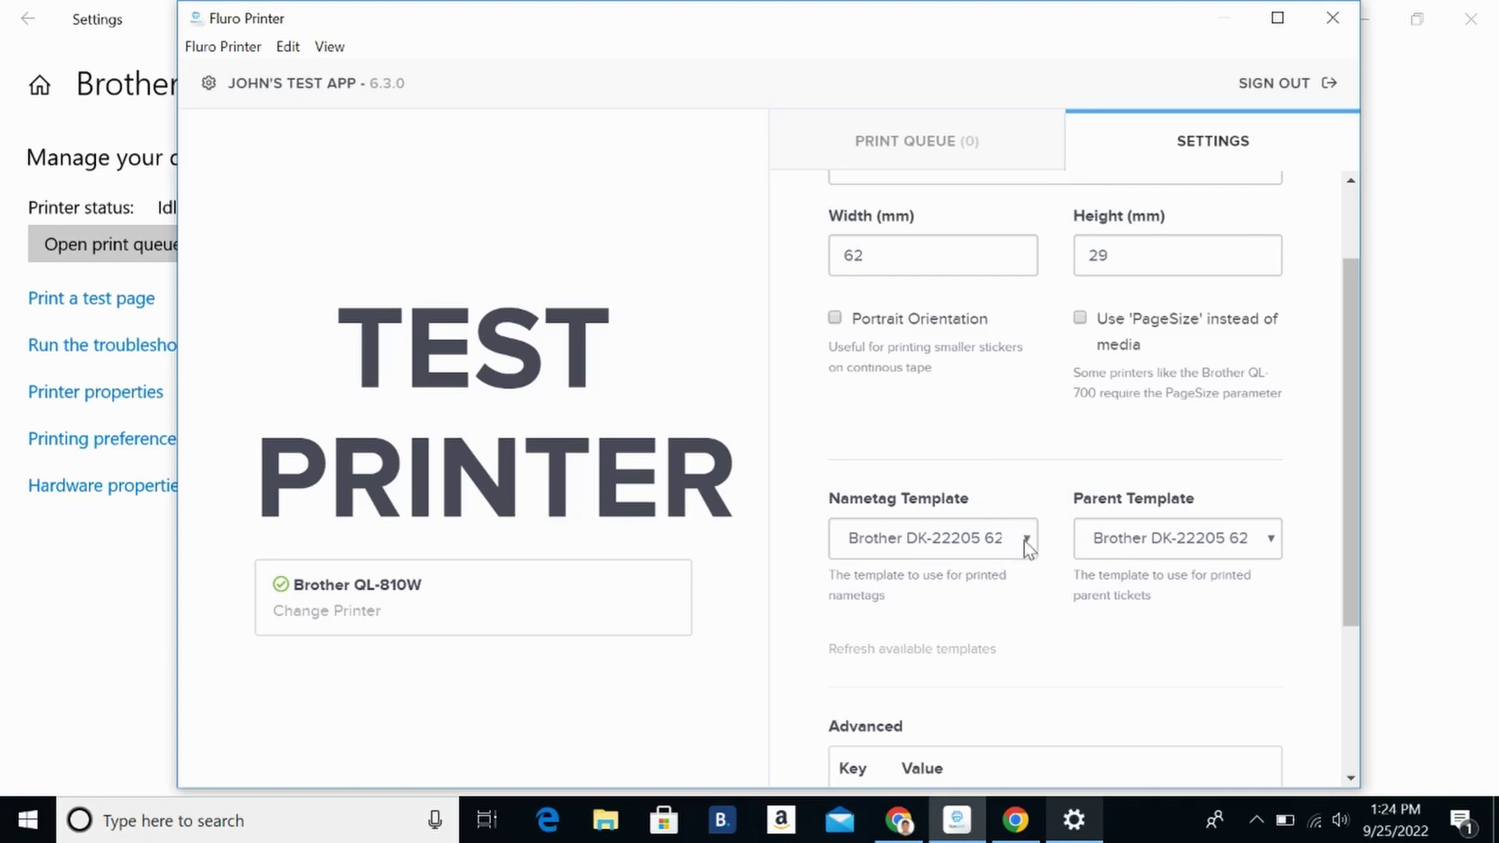
pyautogui.click(1026, 543)
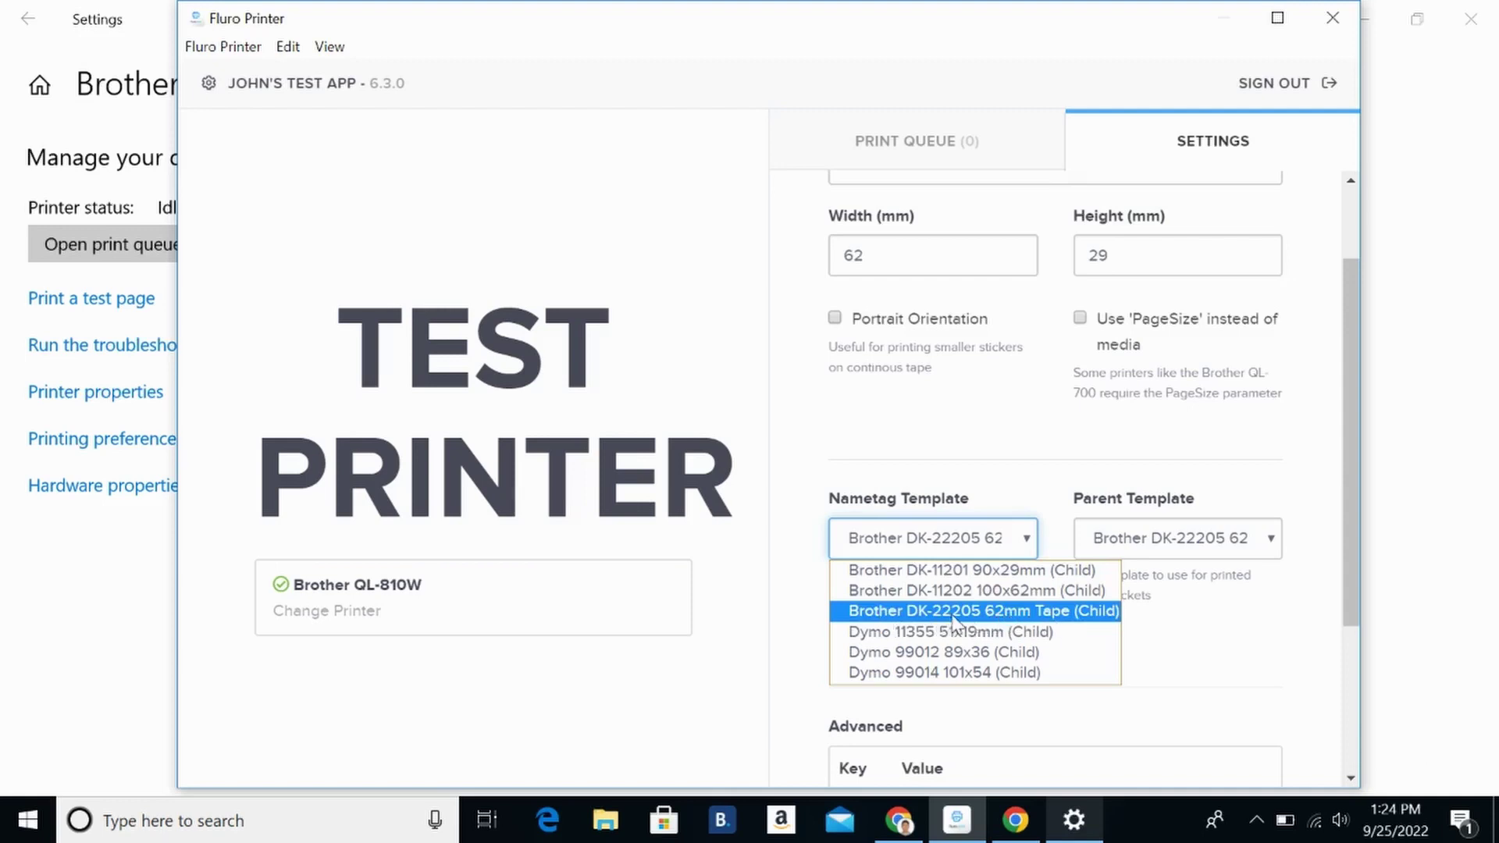
# Select Brother DK-22205 62mm Tape for both nametag and parent ticket templates.
pyautogui.click(1022, 612)
pyautogui.click(1242, 550)
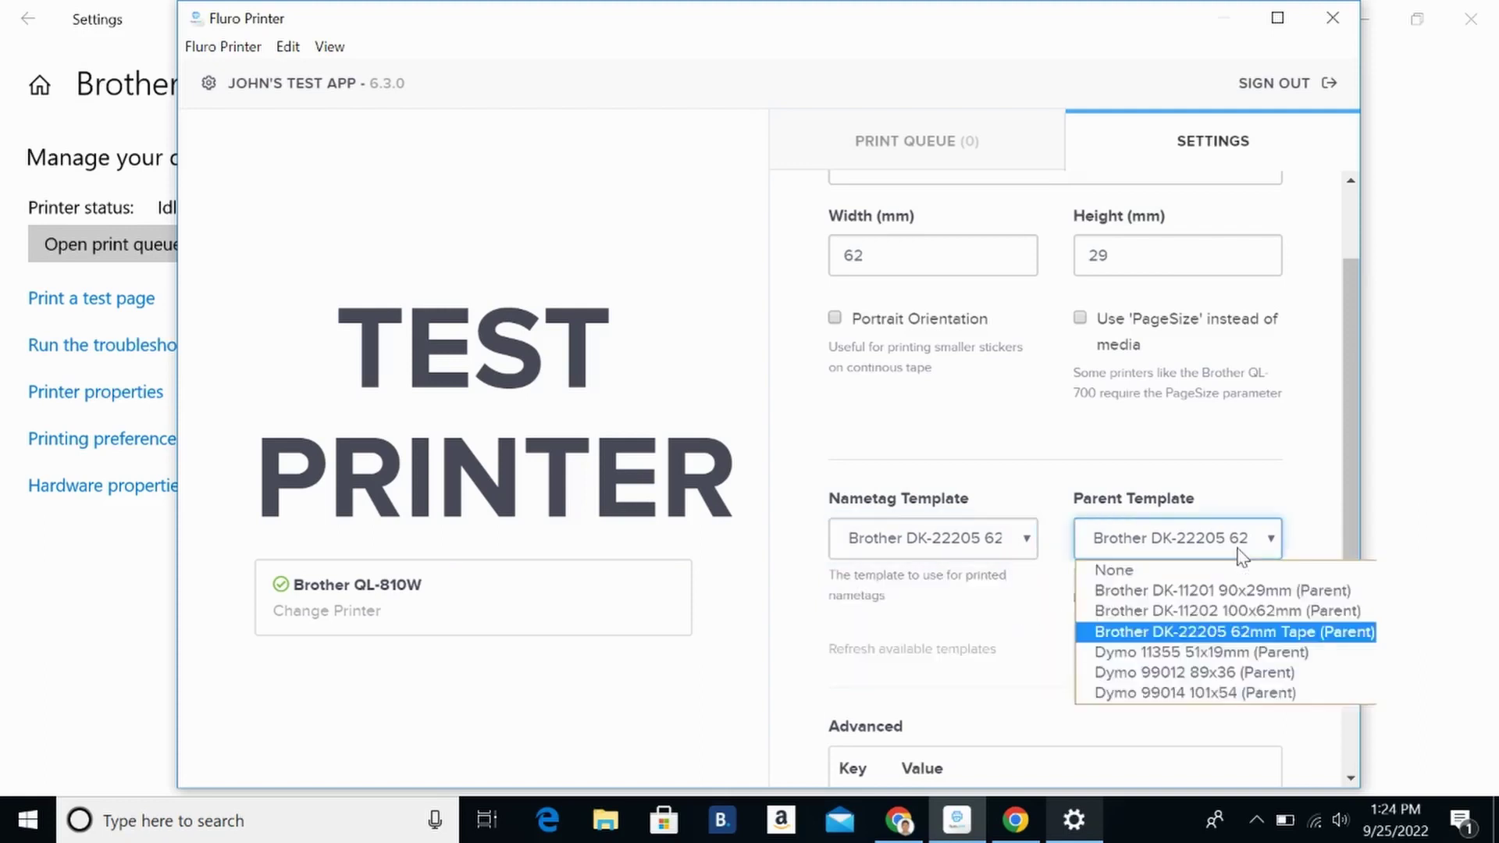
pyautogui.click(1236, 638)
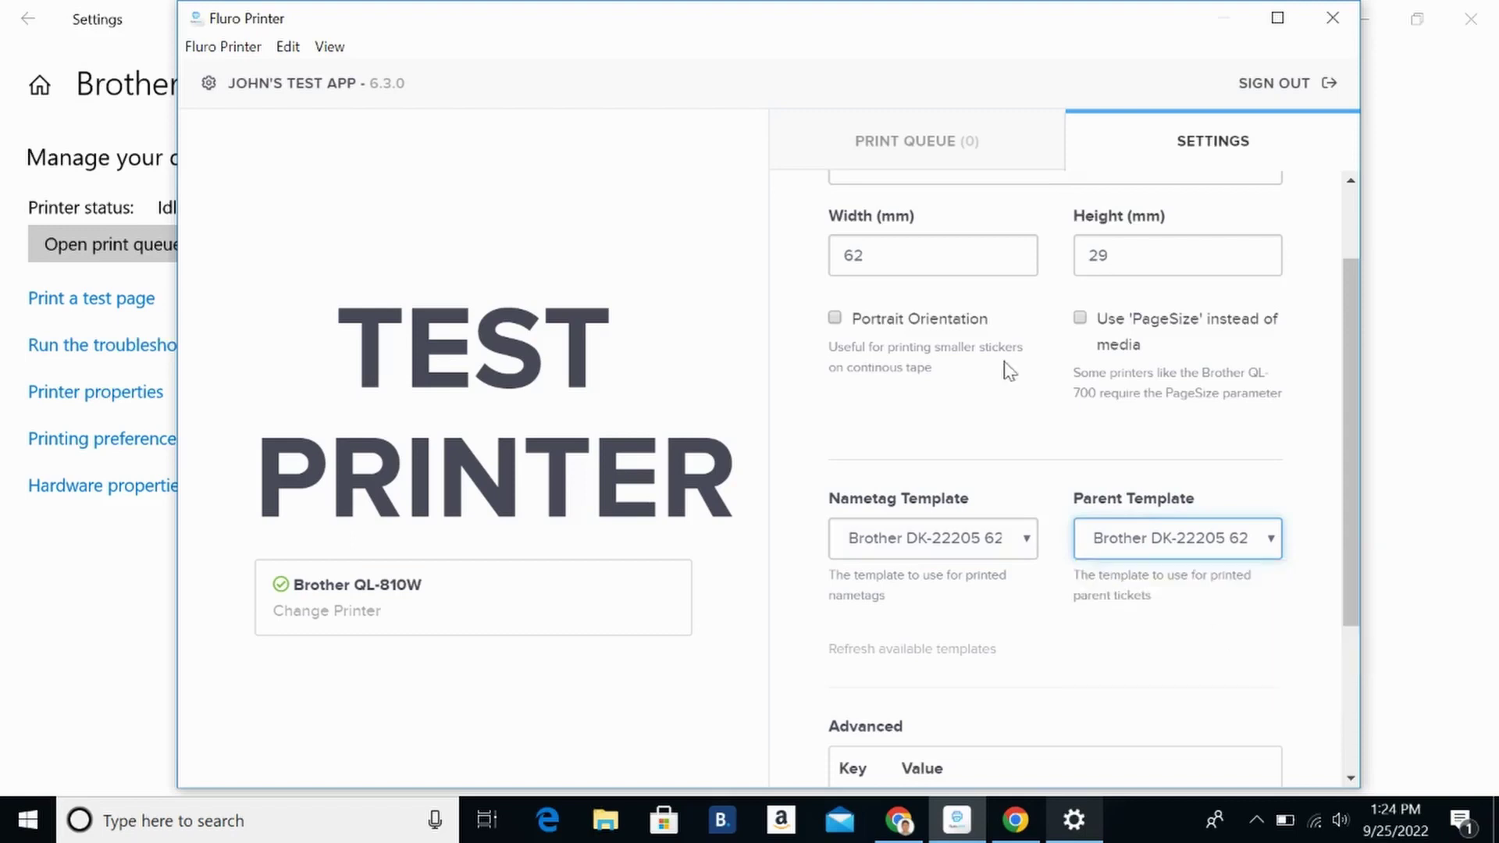
pyautogui.scroll(1, 988, 540)
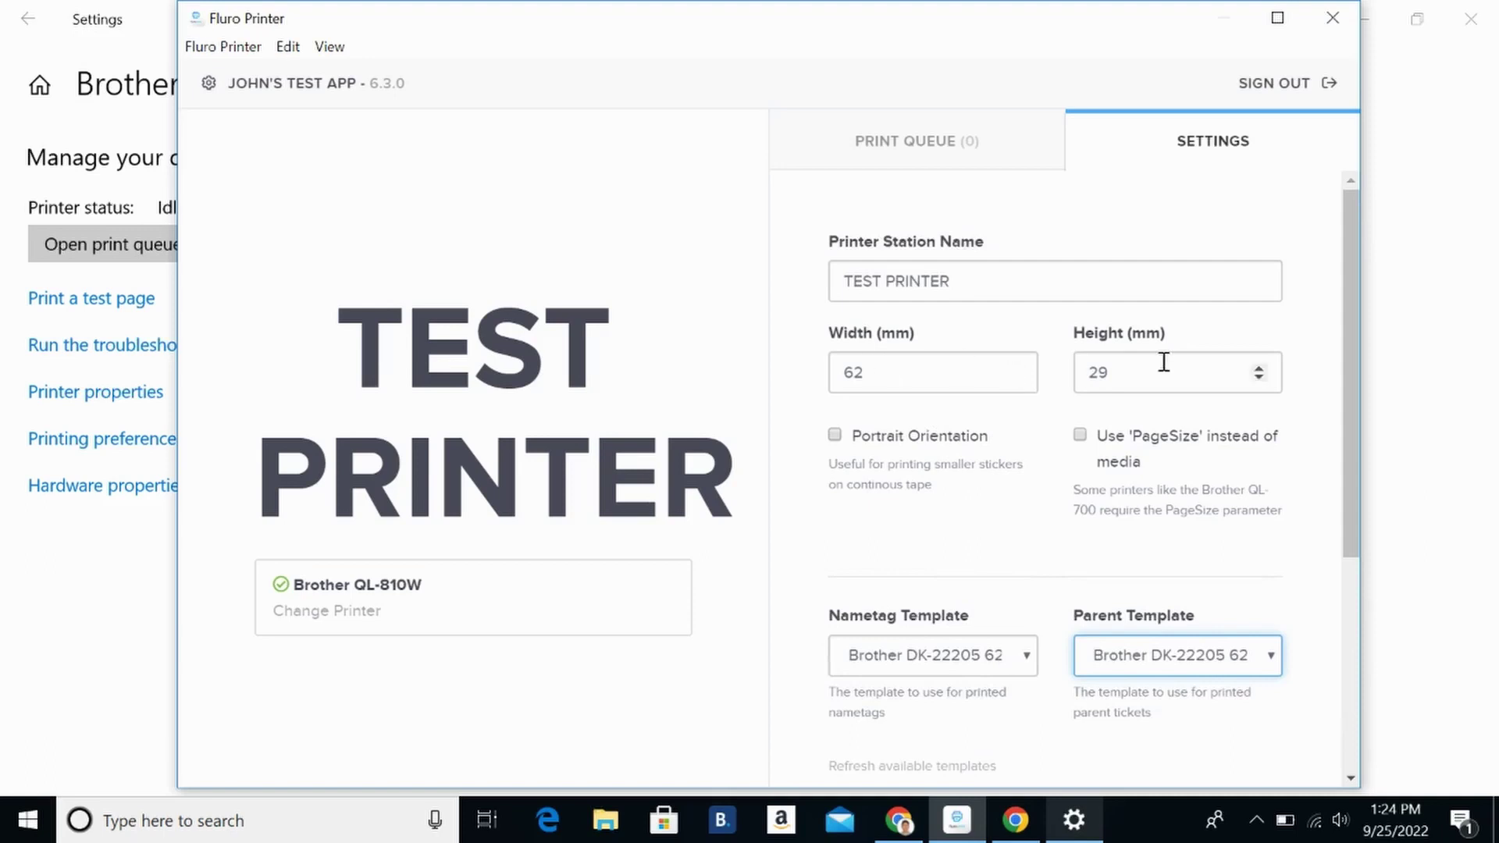
pyautogui.moveTo(932, 256)
pyautogui.scroll(-1, 1002, 533)
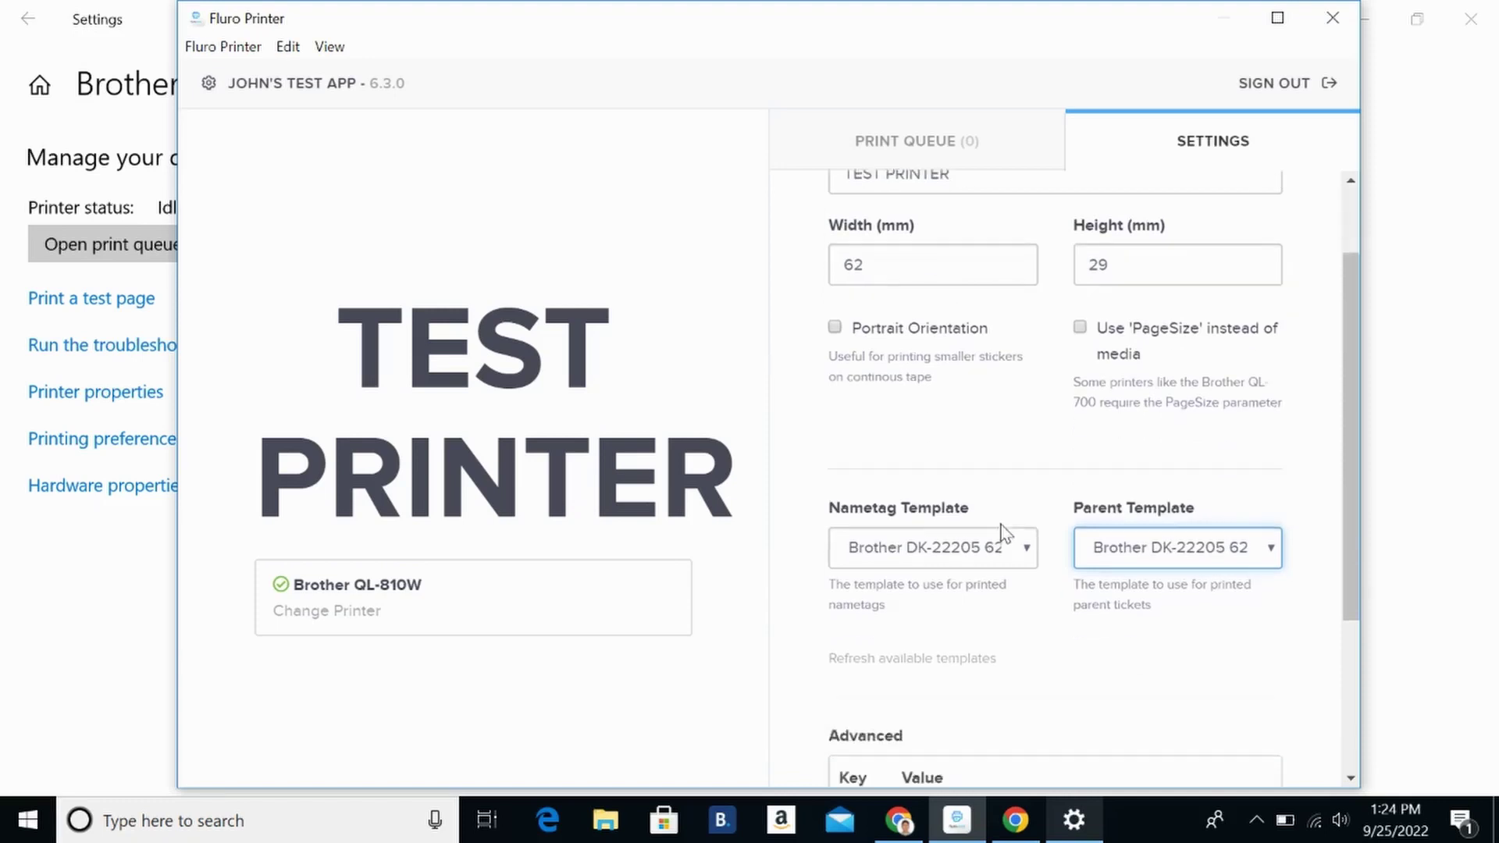
pyautogui.scroll(-2, 1001, 534)
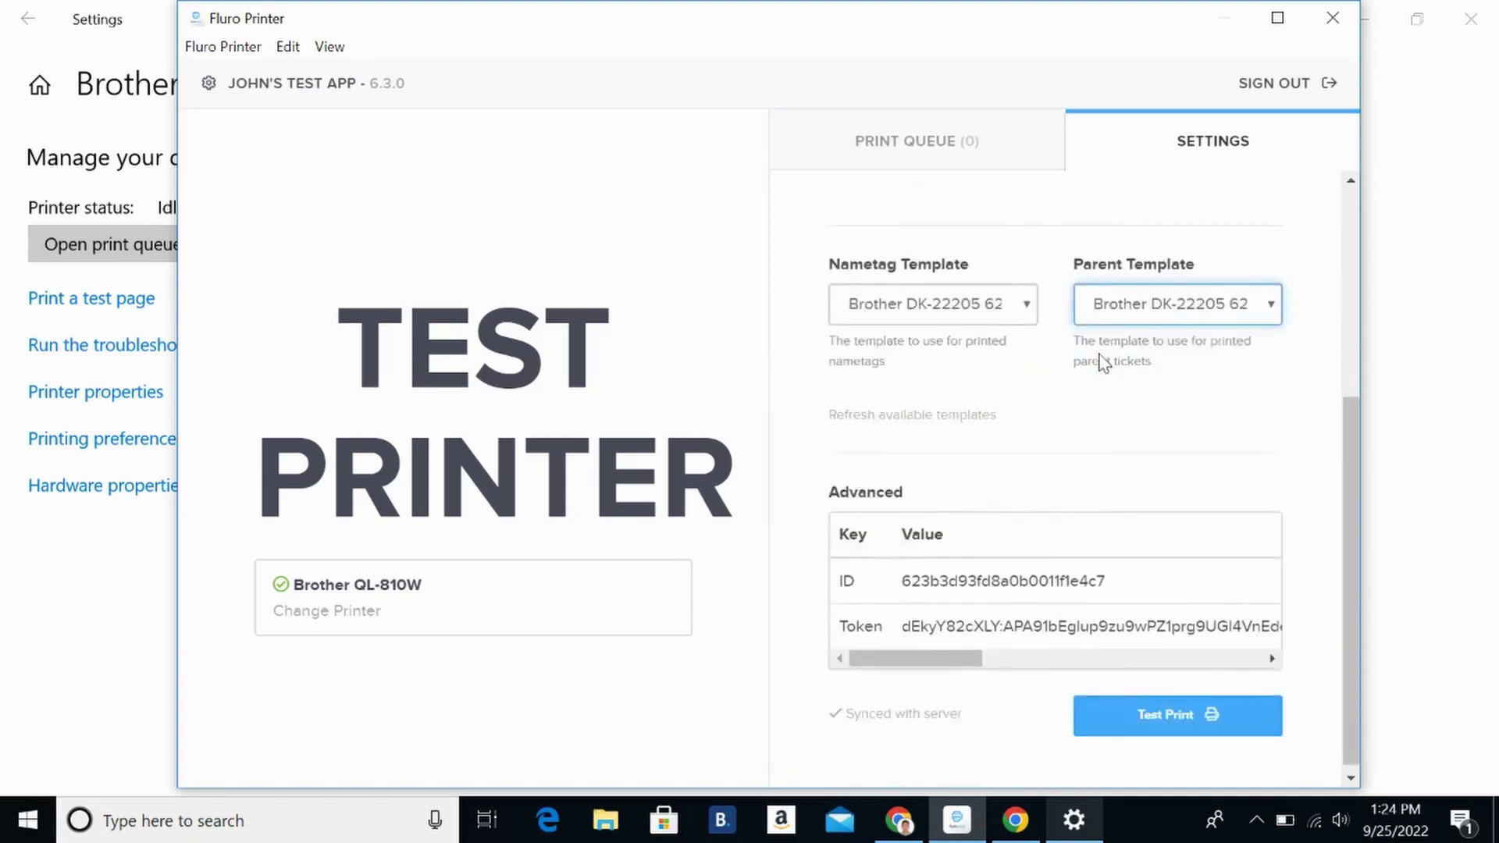
pyautogui.scroll(2, 1102, 363)
pyautogui.scroll(-2, 879, 319)
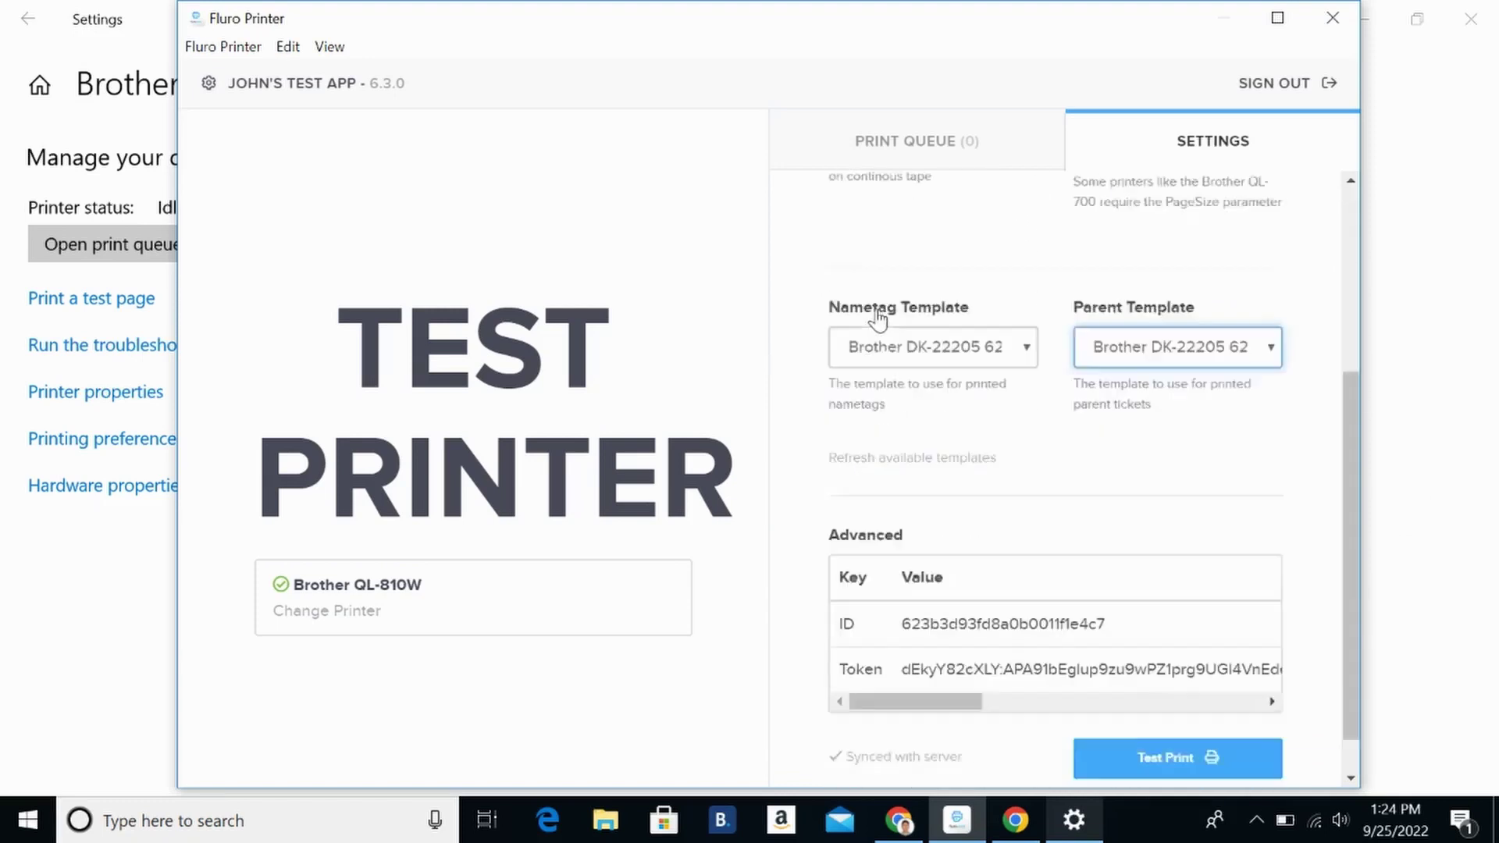
pyautogui.scroll(-1, 877, 319)
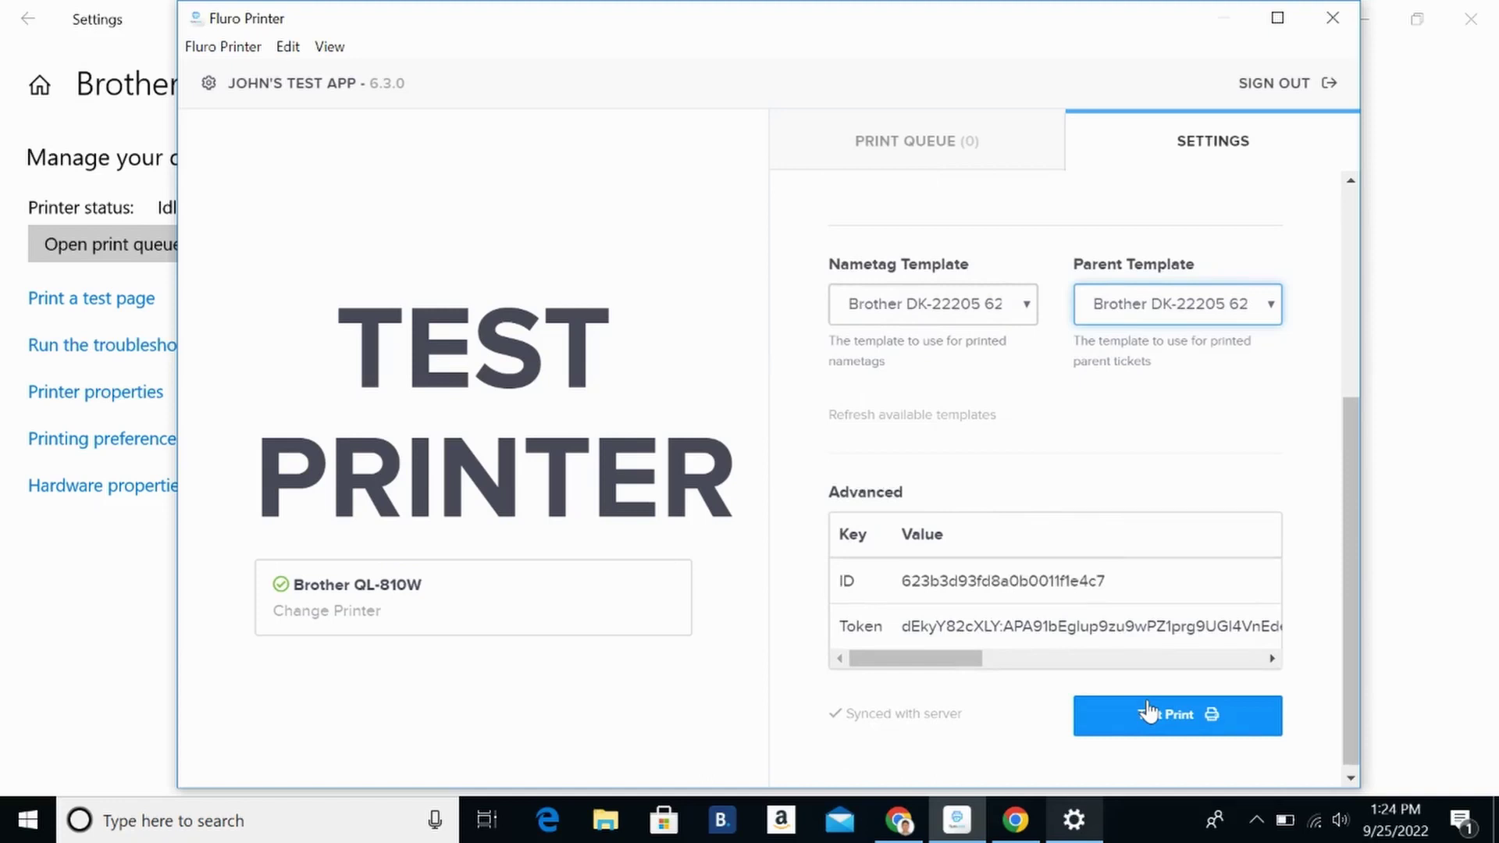